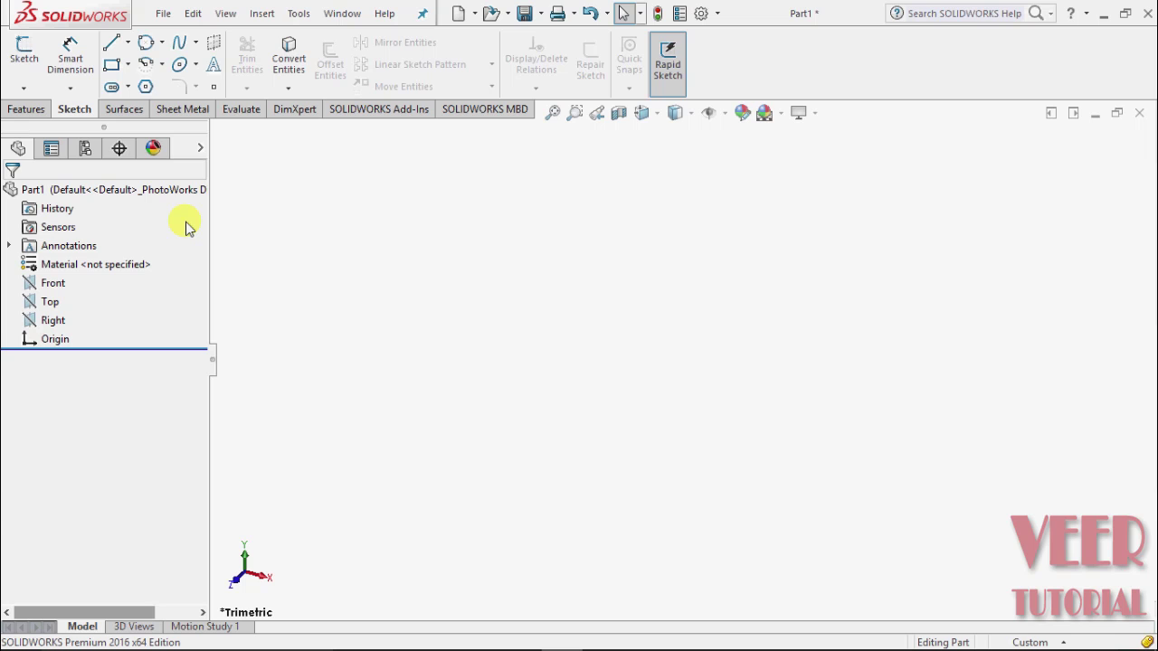
# Step: Start a new sketch on the Front plane
pyautogui.click(24, 87)
pyautogui.click(40, 110)
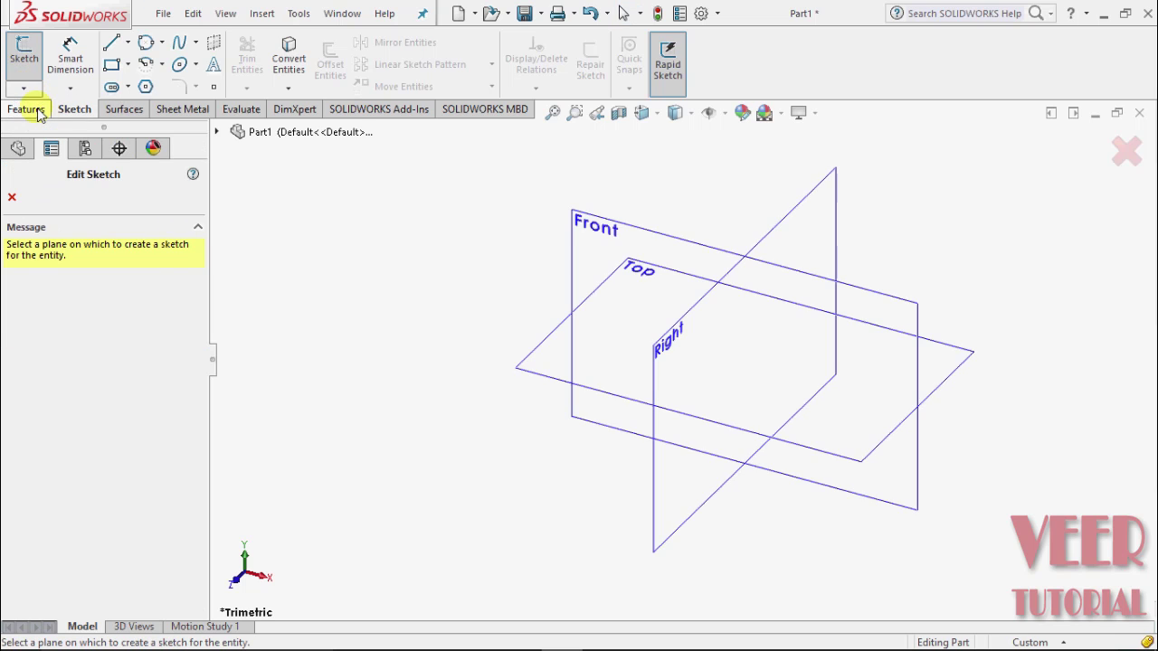
pyautogui.click(666, 237)
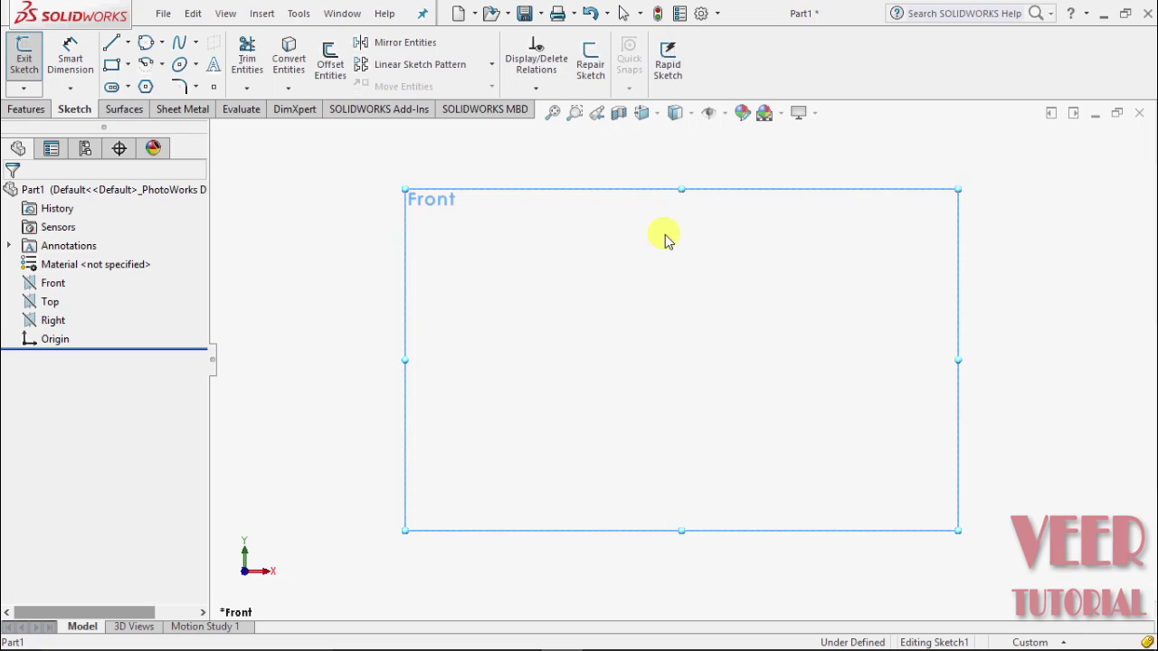
# Step: Sketch a single vertical line about 68 mm long to the left of the origin and finish the Line command
pyautogui.click(128, 42)
pyautogui.click(134, 66)
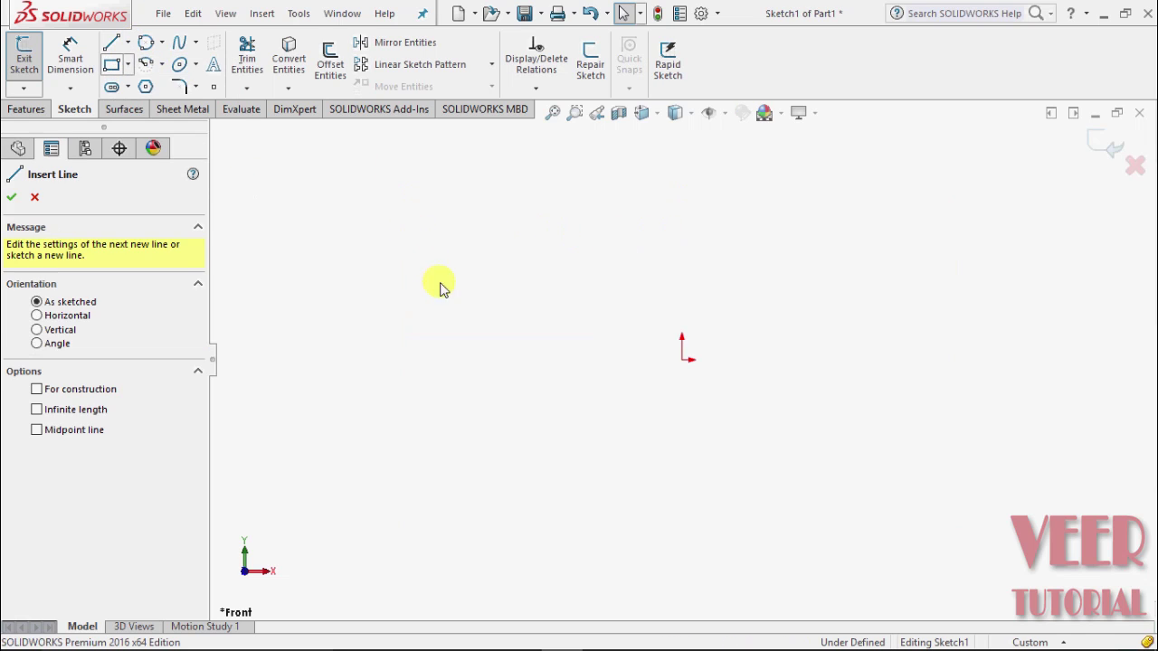
pyautogui.click(442, 460)
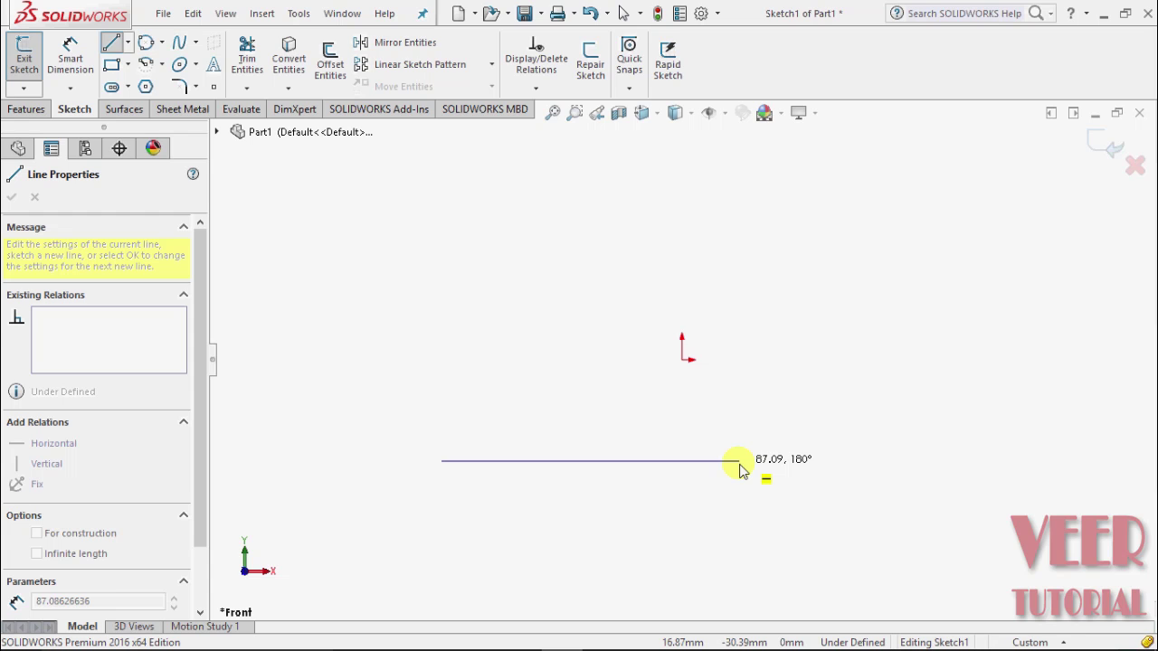
pyautogui.click(442, 228)
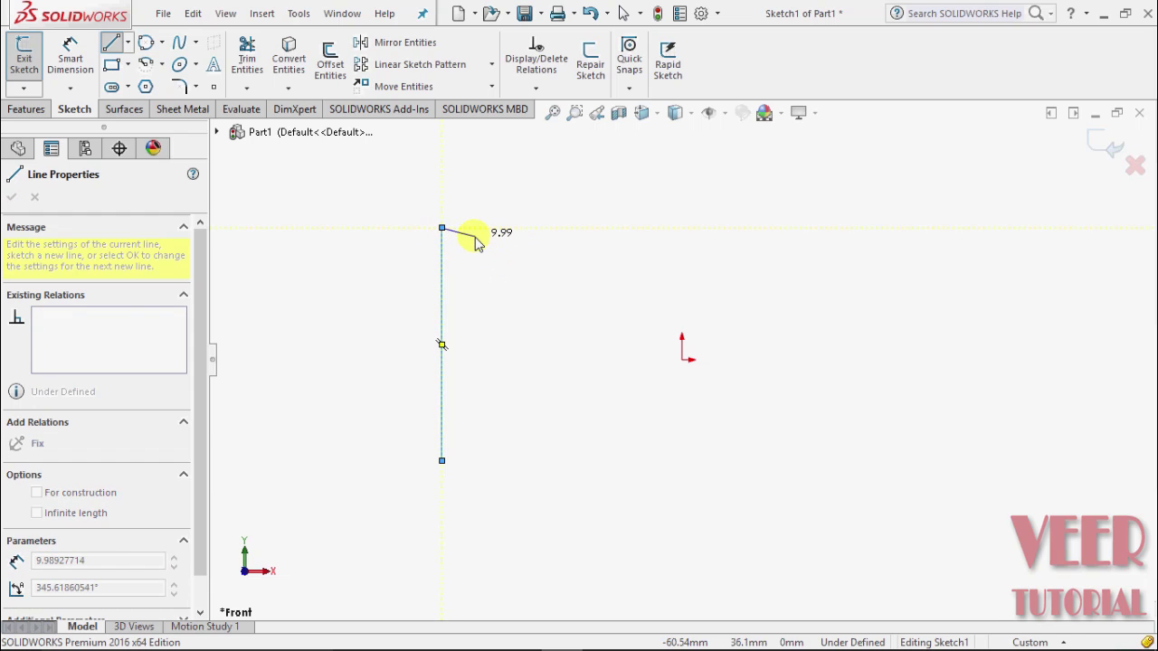
pyautogui.press('Escape')
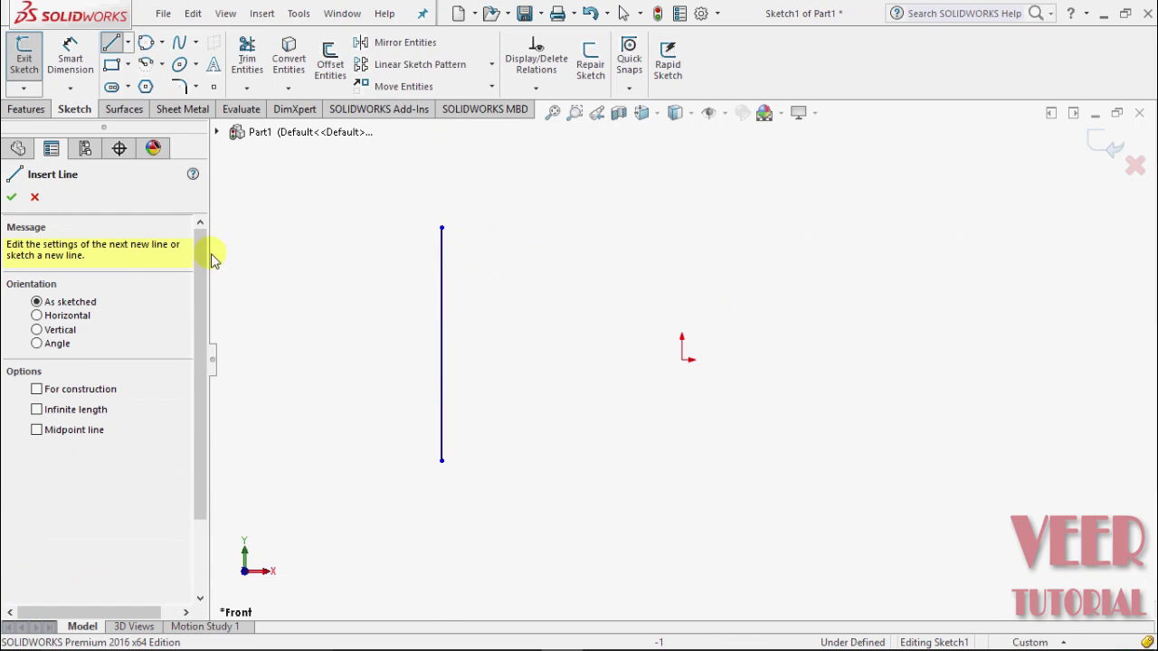
pyautogui.click(12, 198)
# Step: Check the line's Vertical relation and move its upper endpoint to about X -49.6 mm, Y 20.2 mm
pyautogui.click(441, 324)
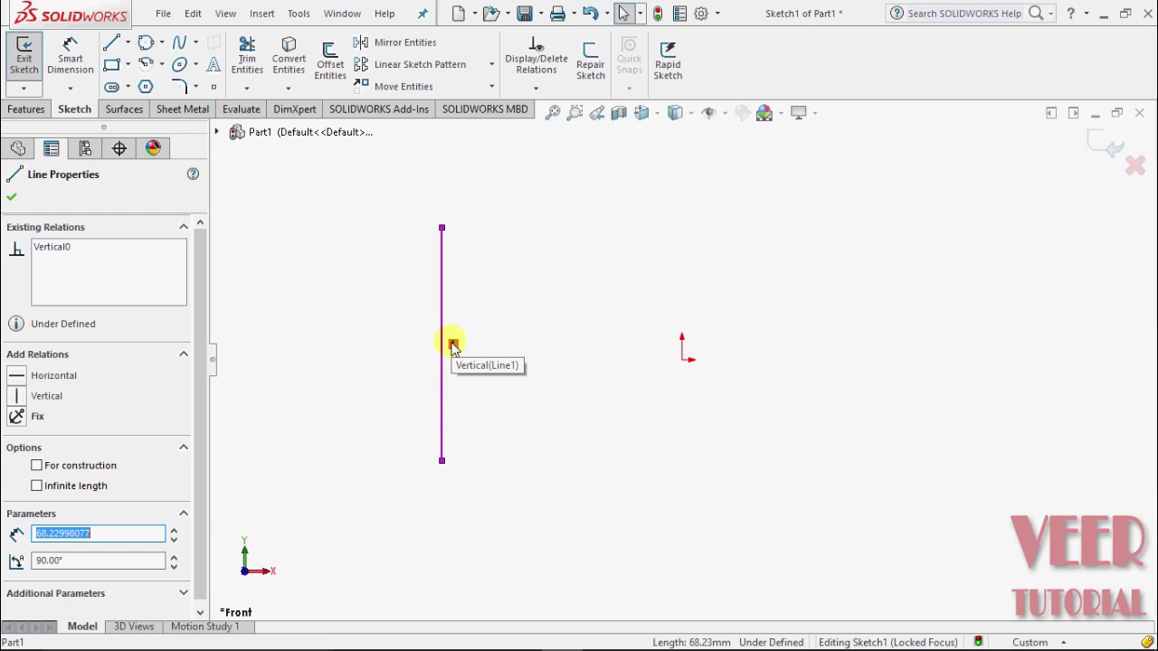
pyautogui.click(441, 228)
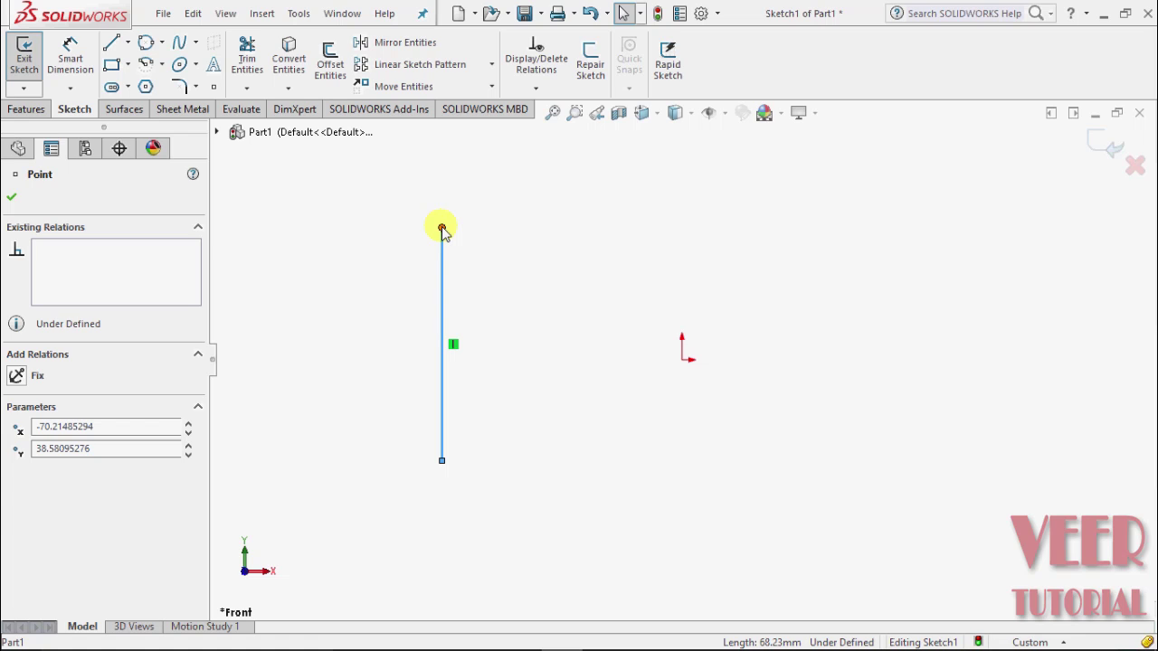
pyautogui.moveTo(442, 228); pyautogui.dragTo(551, 262)
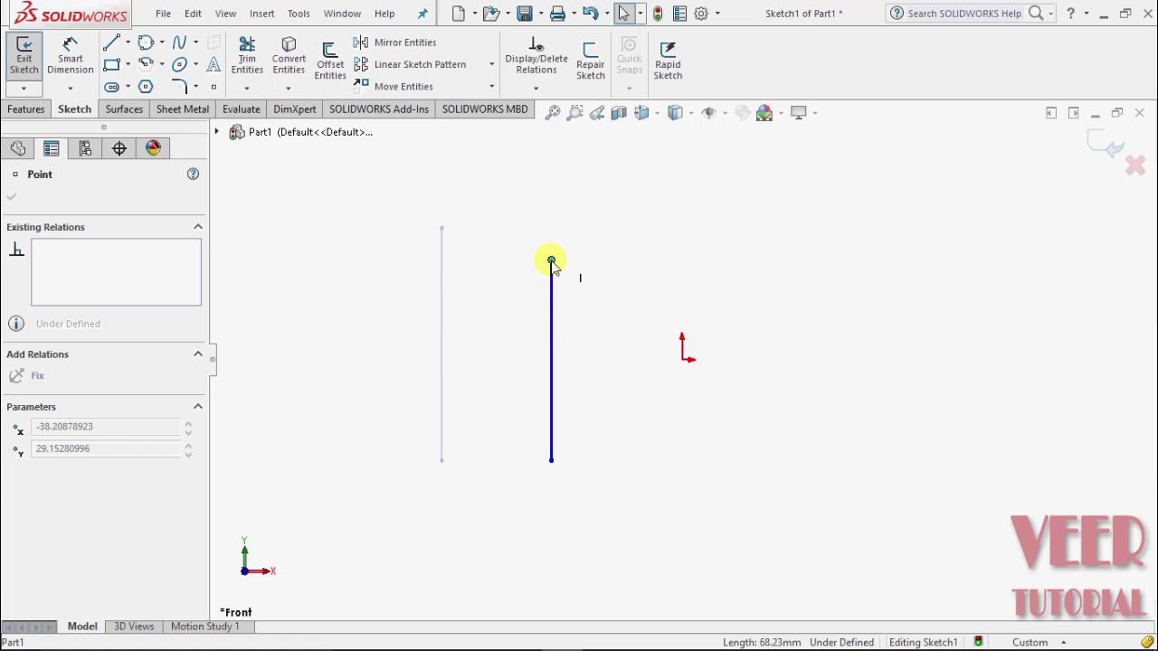
pyautogui.moveTo(551, 262); pyautogui.dragTo(511, 290)
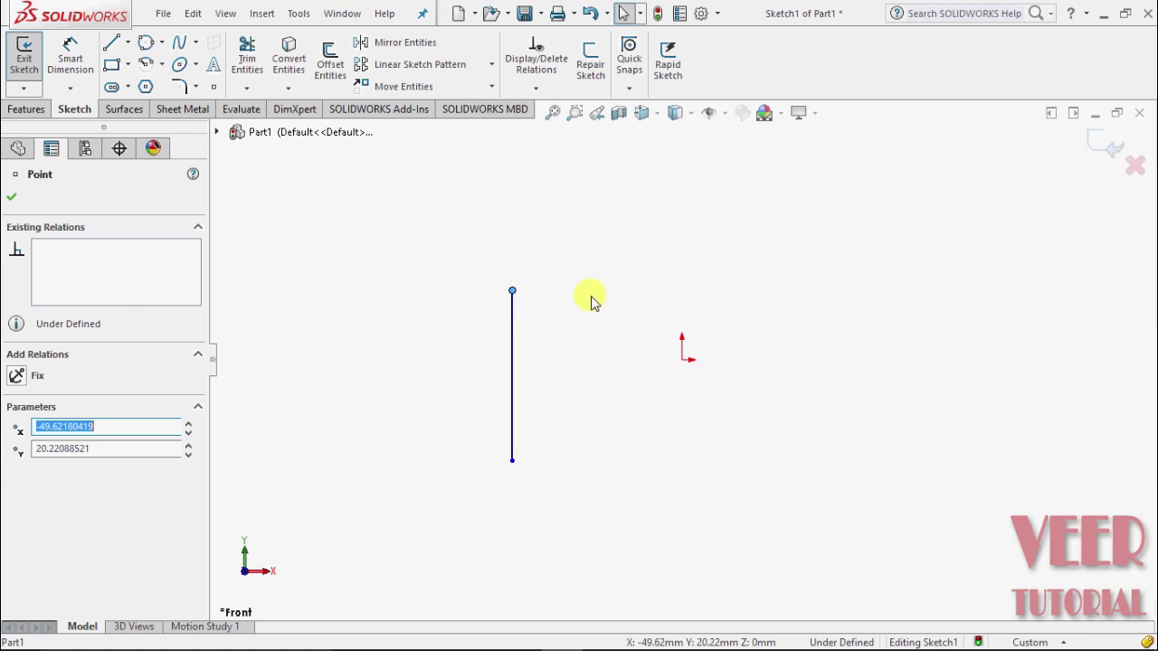
pyautogui.click(14, 197)
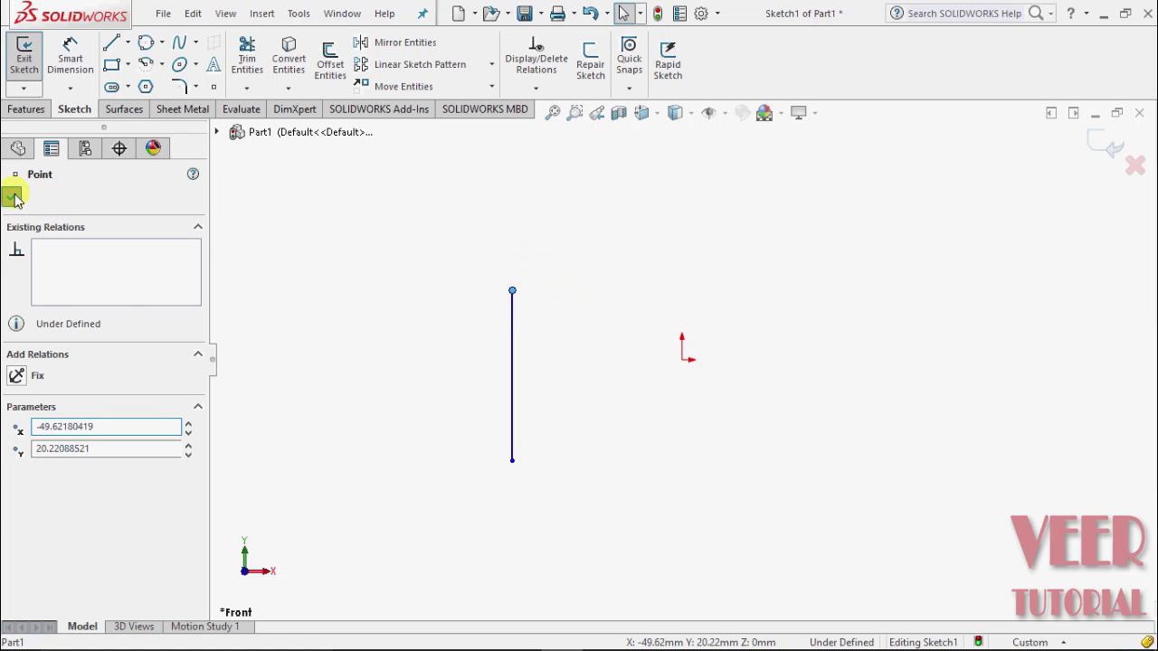
# Step: Sketch a second vertical line about 52 mm long between the first line and the origin
pyautogui.click(128, 43)
pyautogui.click(135, 63)
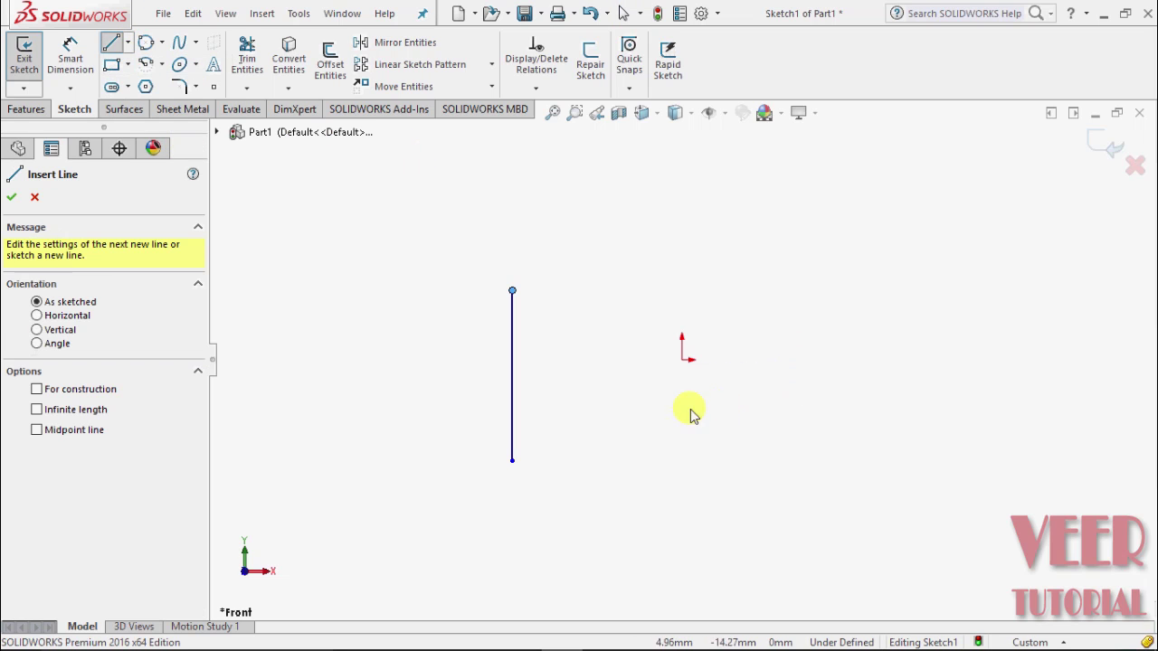
pyautogui.click(639, 452)
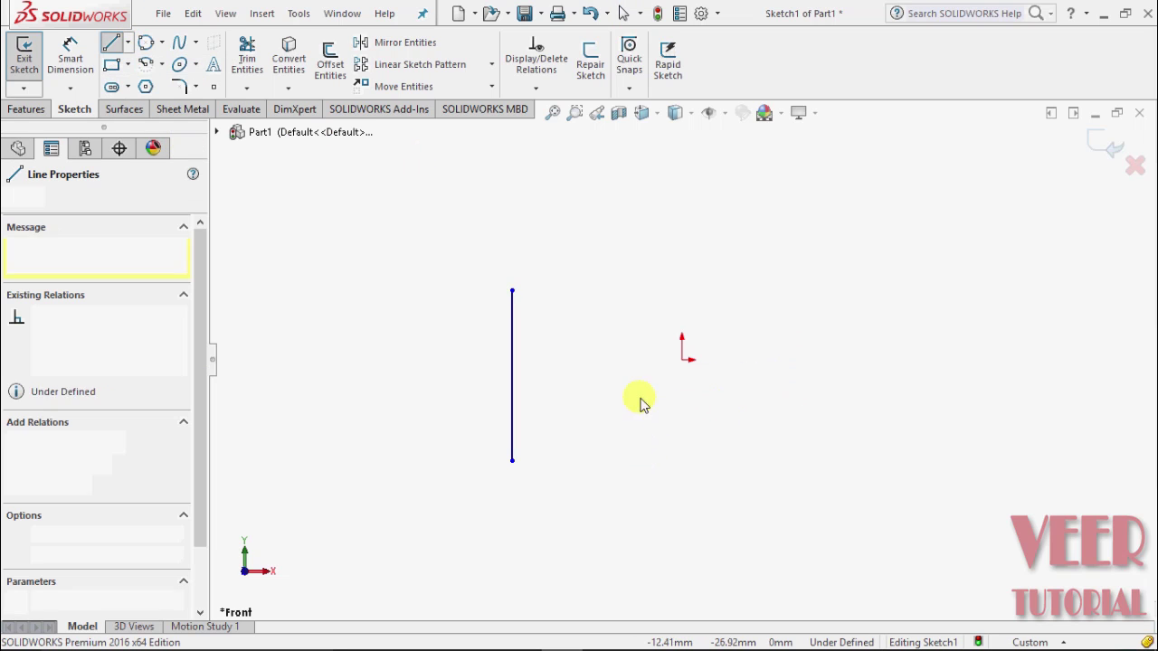
pyautogui.click(638, 275)
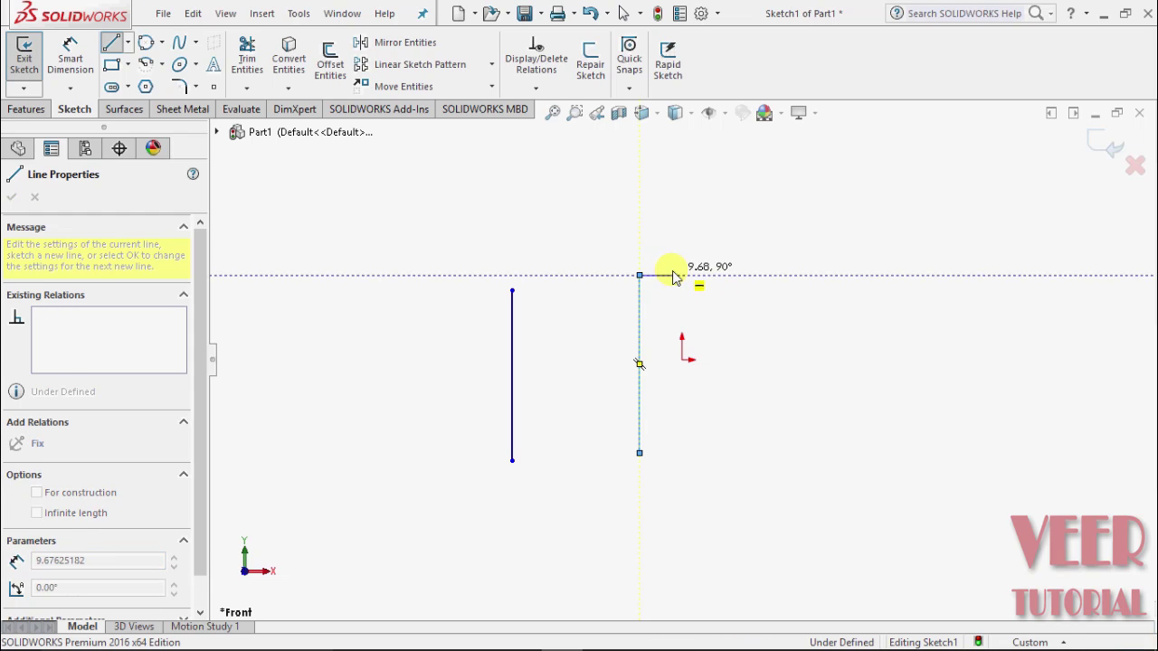
pyautogui.press('Escape')
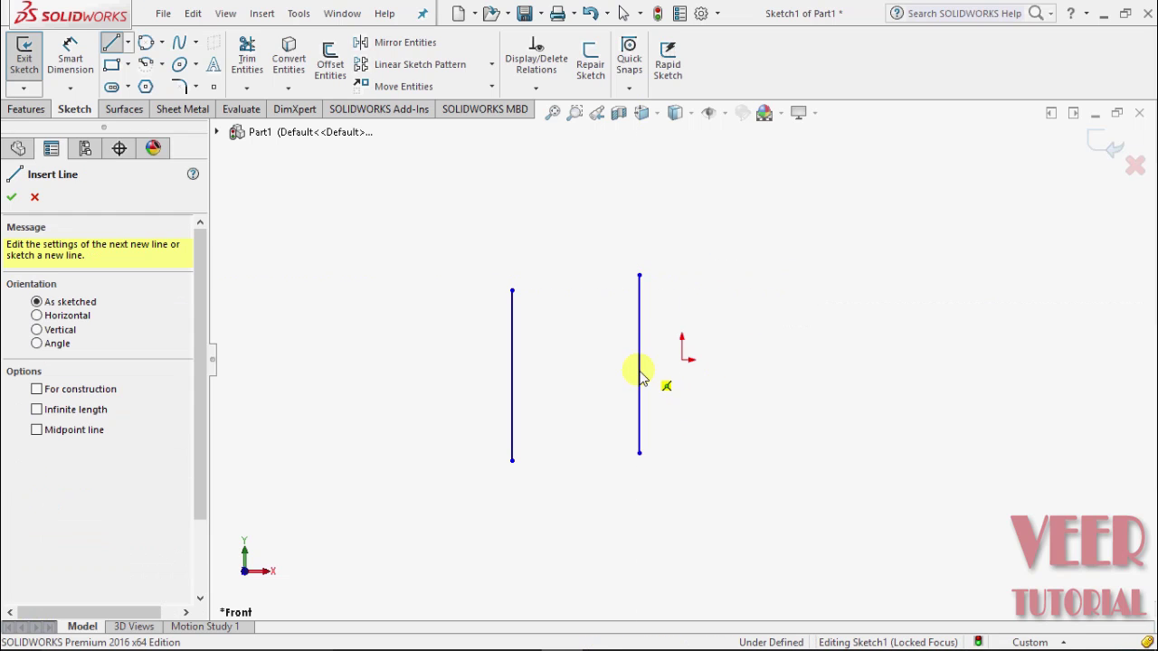
pyautogui.click(638, 365)
pyautogui.rightClick(669, 370)
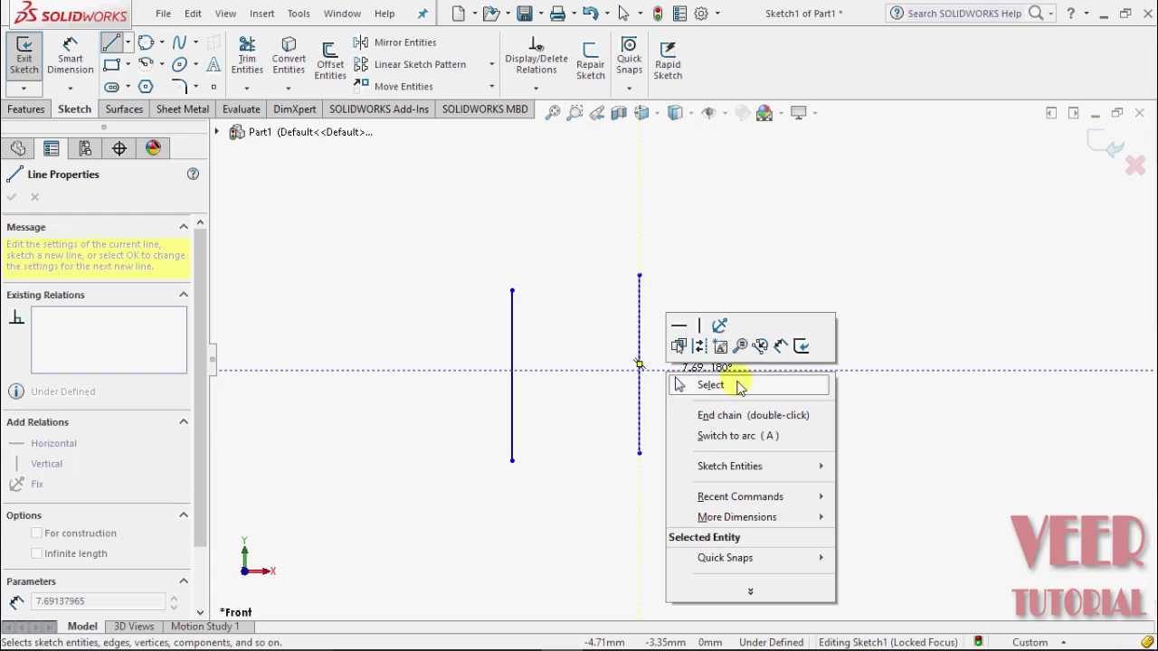
pyautogui.click(693, 415)
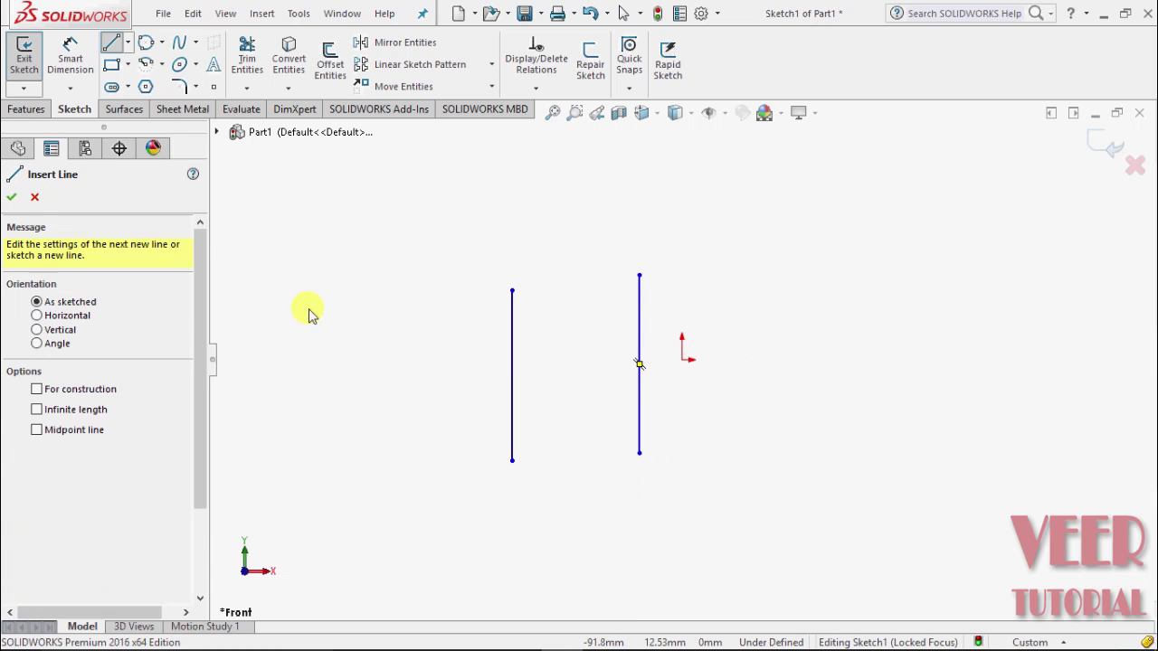
# Step: Leave the Line command and delete the Vertical relation from the line nearest the origin
pyautogui.click(12, 197)
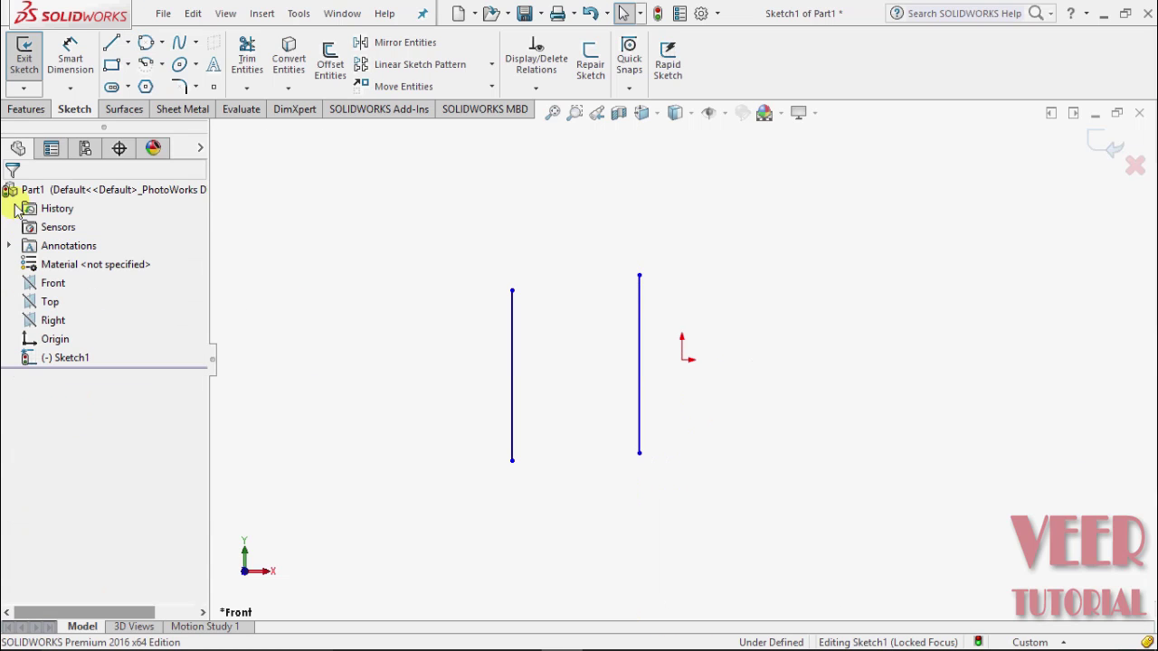
pyautogui.click(638, 366)
pyautogui.press('Escape')
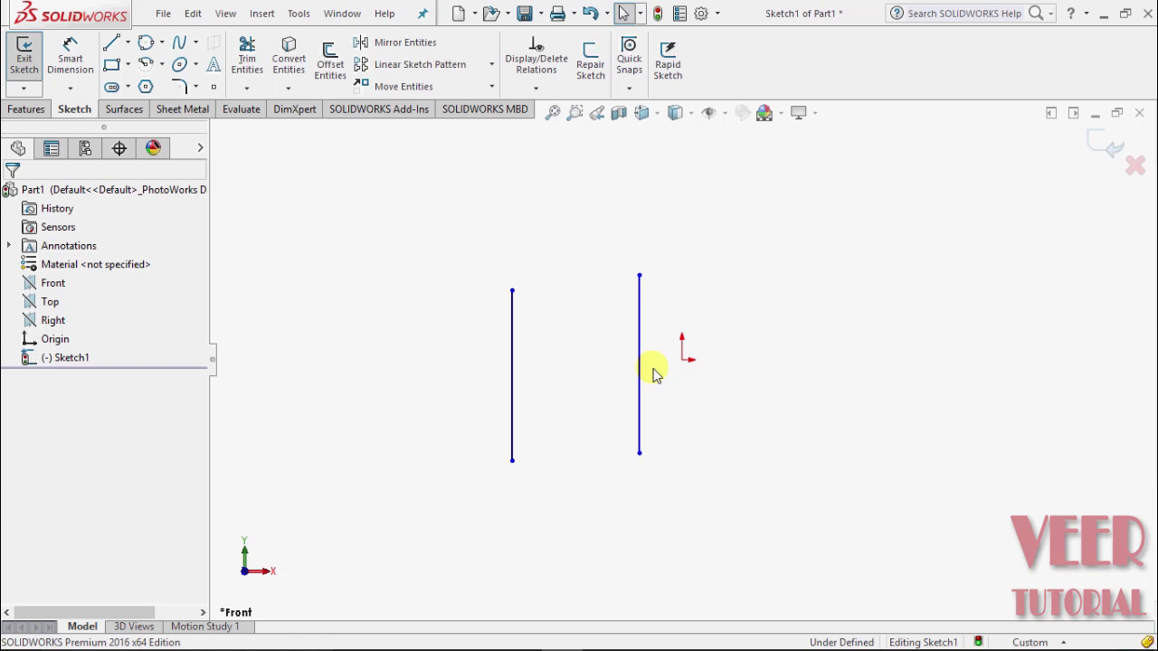
pyautogui.click(637, 387)
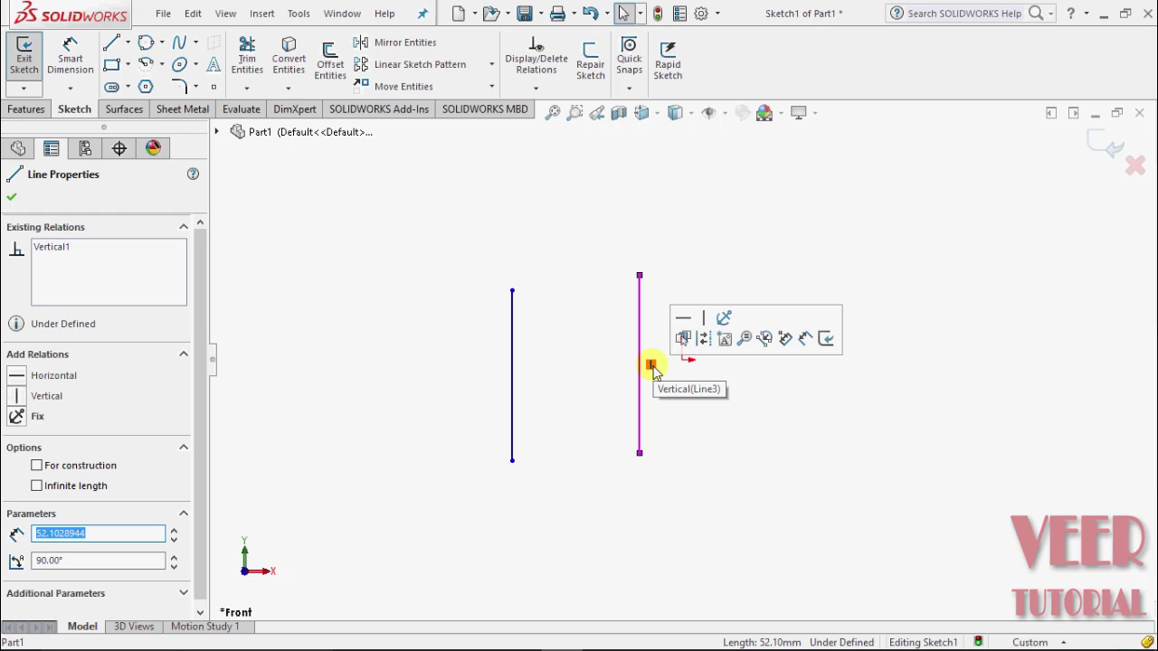
pyautogui.click(652, 365)
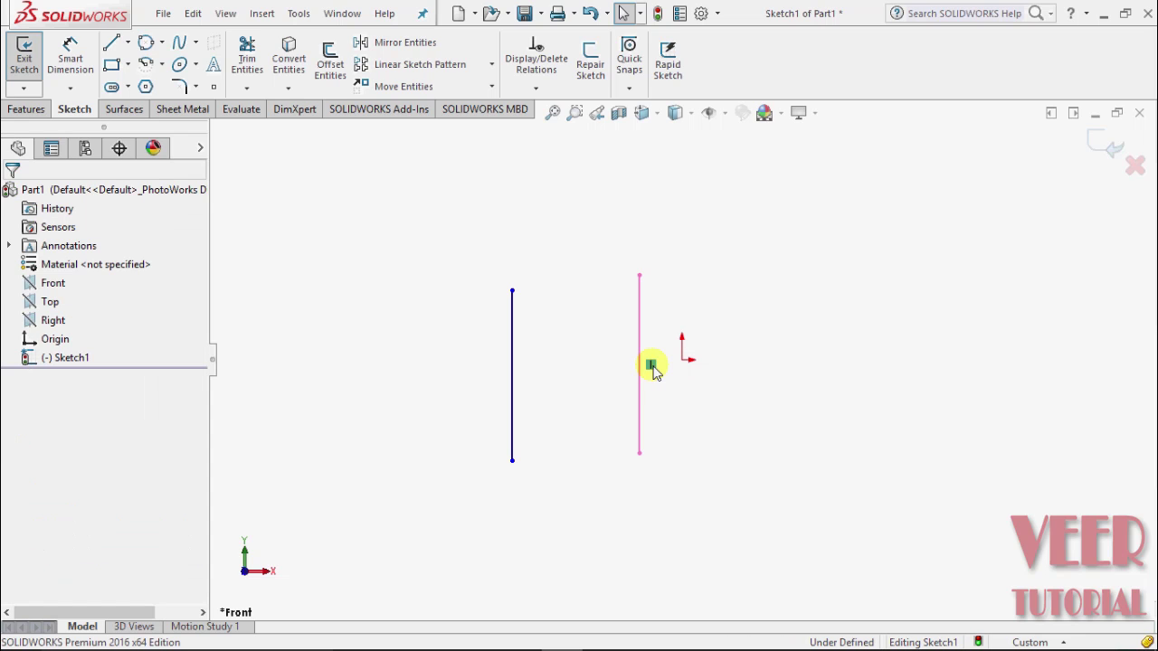
pyautogui.press('Delete')
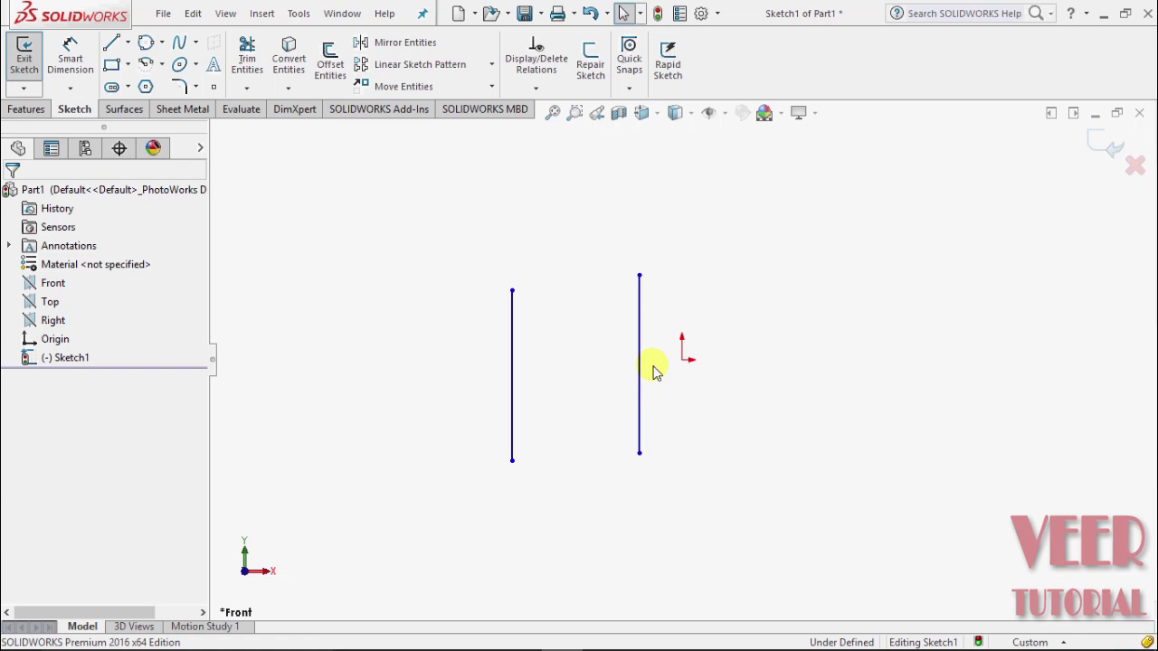
# Step: Move the upper endpoint of the line nearest the origin to about X -12.4 mm, Y 12.0 mm
pyautogui.click(639, 406)
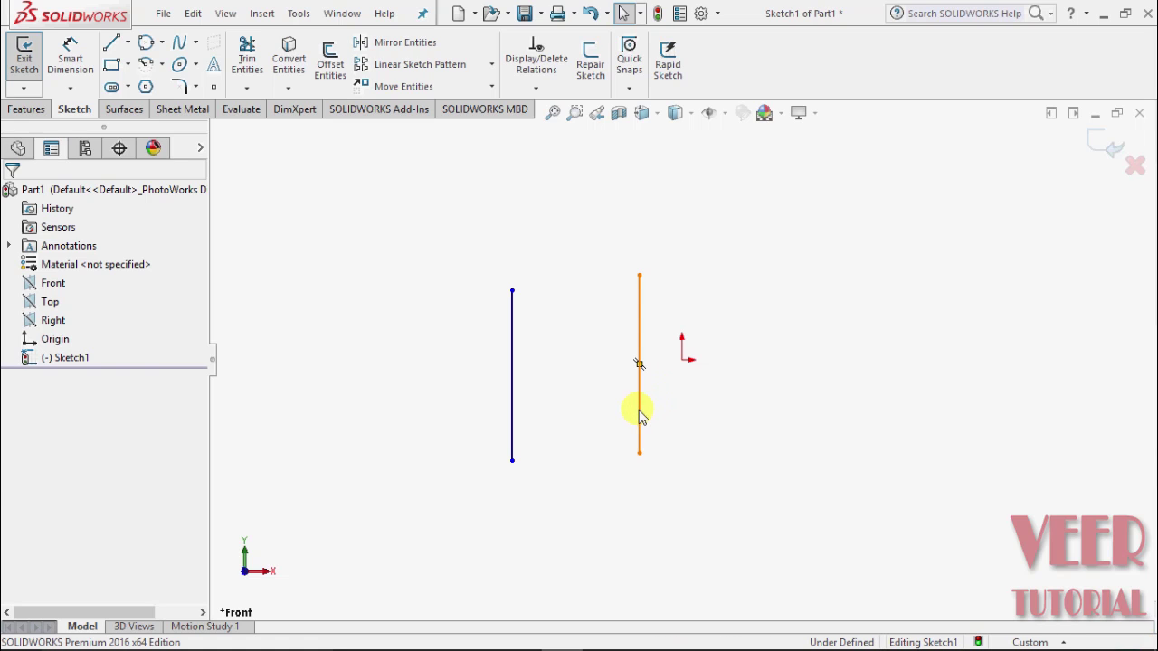
pyautogui.click(635, 400)
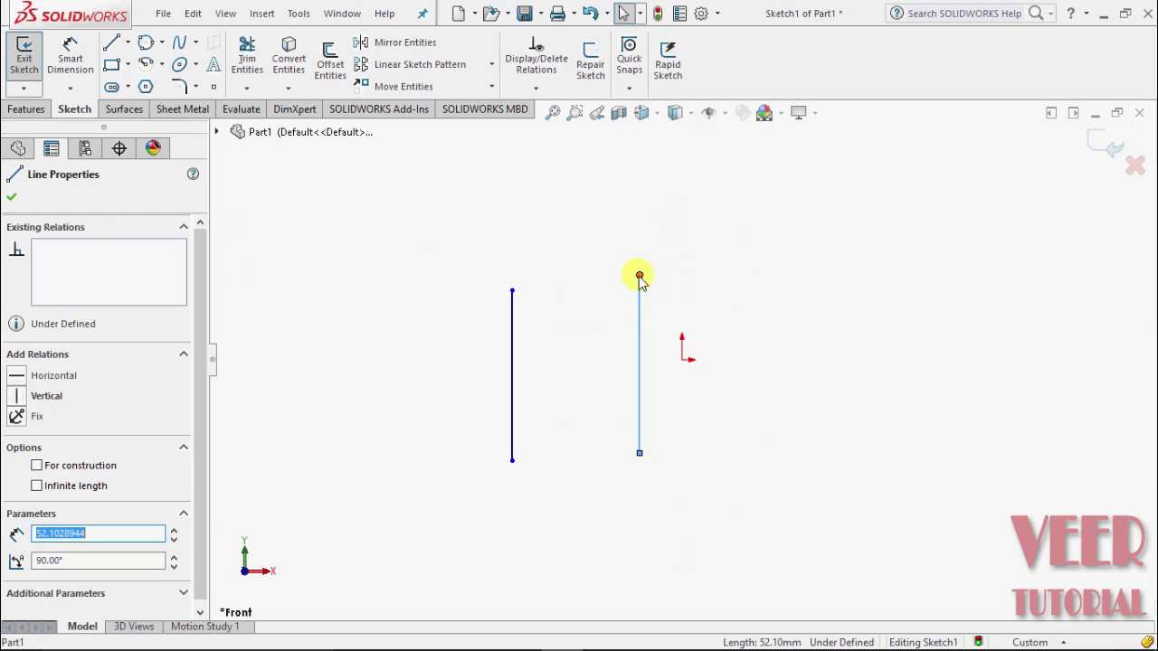
pyautogui.moveTo(640, 276); pyautogui.dragTo(638, 319)
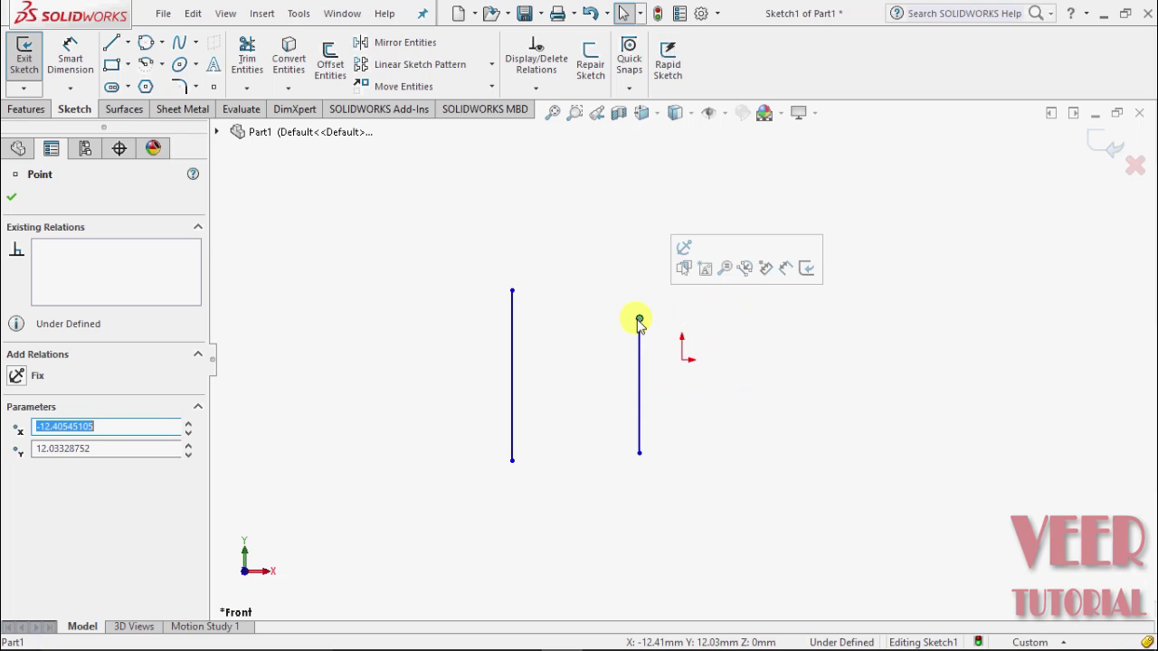
pyautogui.click(10, 199)
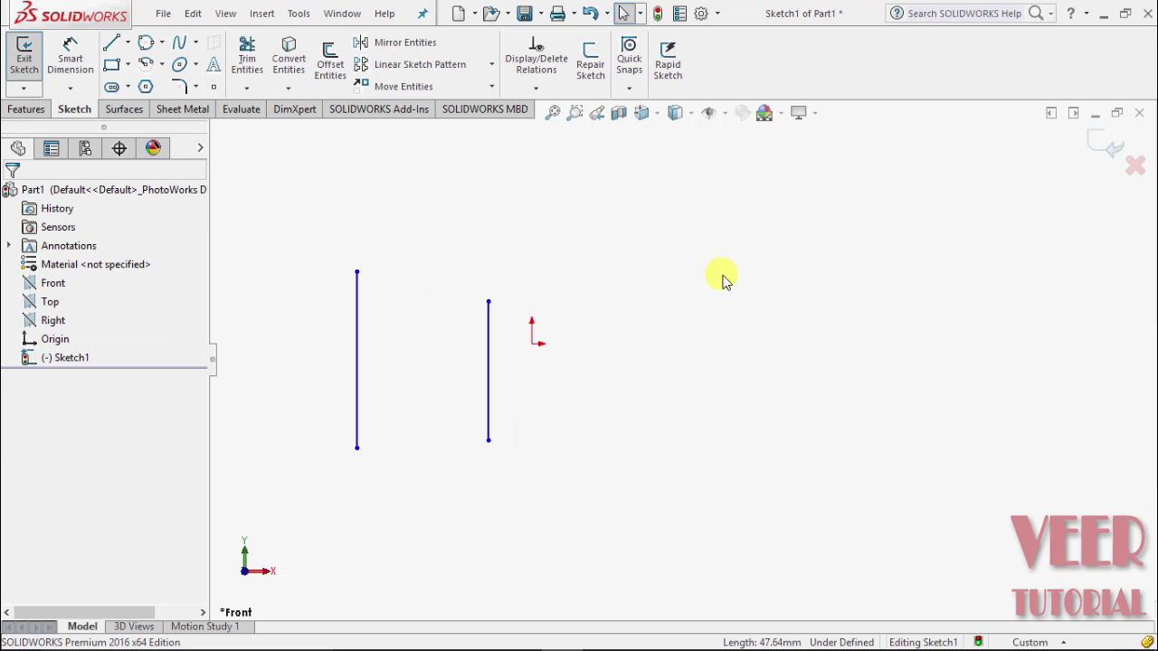
# Step: Sketch an inclined line rising to the right of the origin, with a perpendicular line about 37 mm long descending from its upper end
pyautogui.click(127, 42)
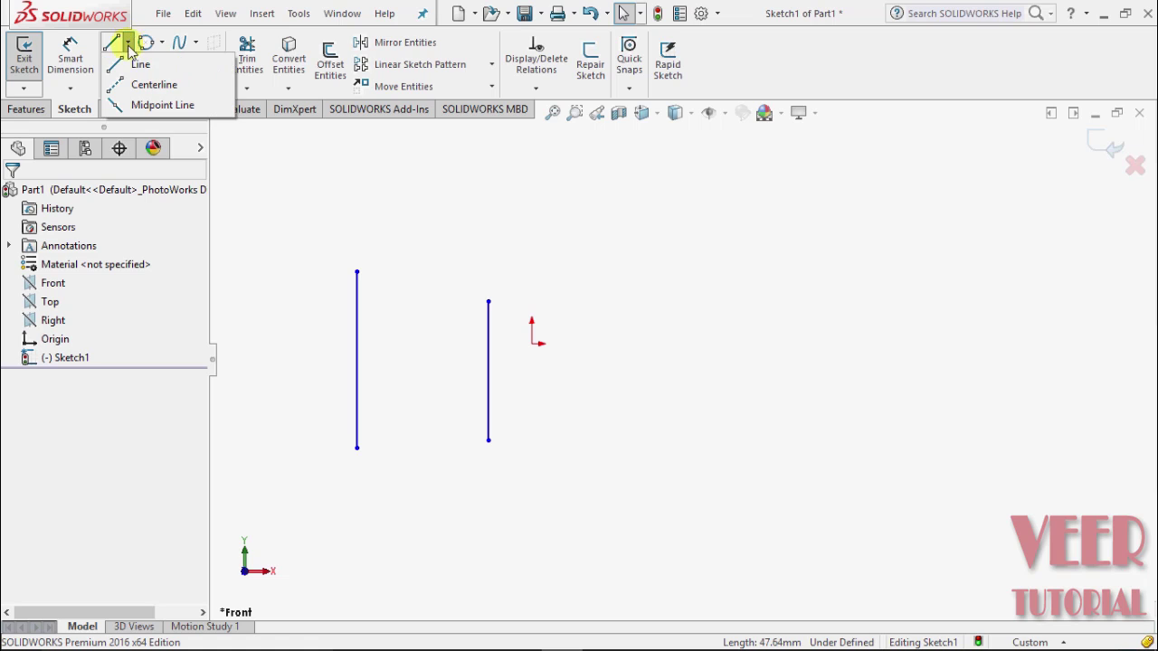
pyautogui.click(138, 64)
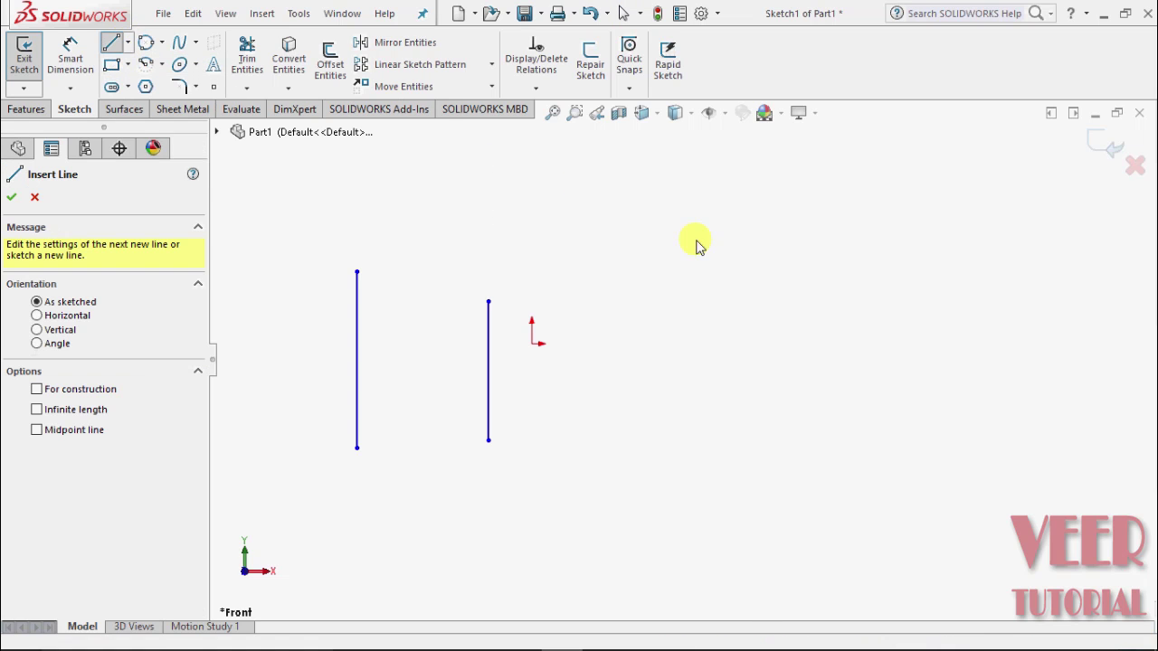
pyautogui.click(600, 506)
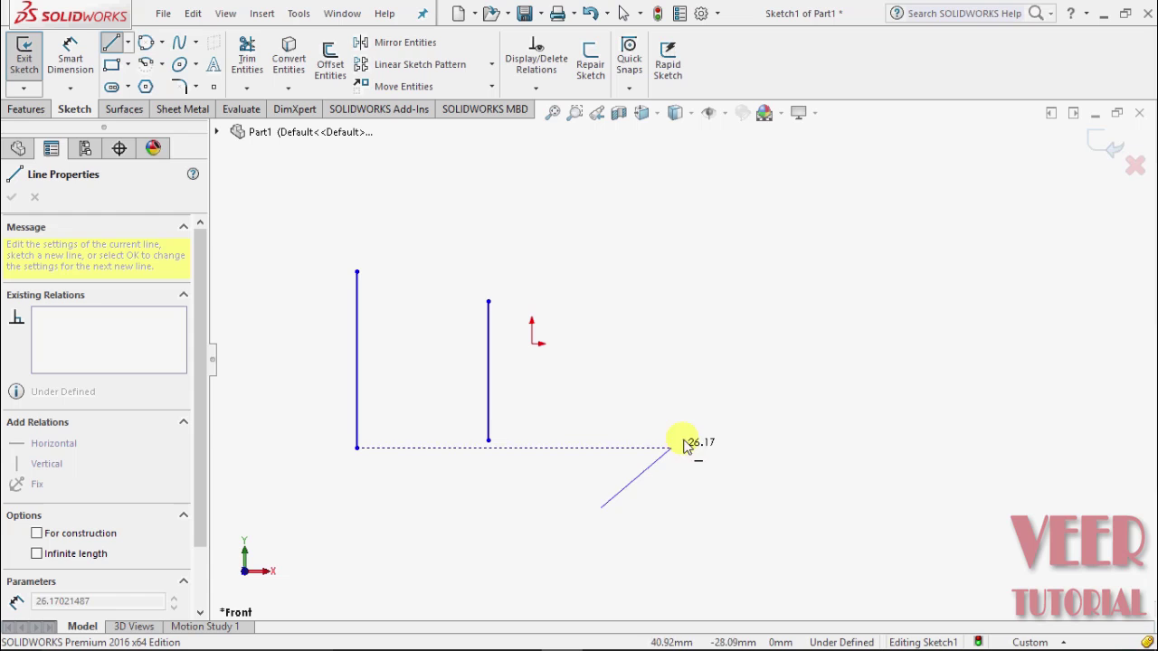
pyautogui.click(779, 344)
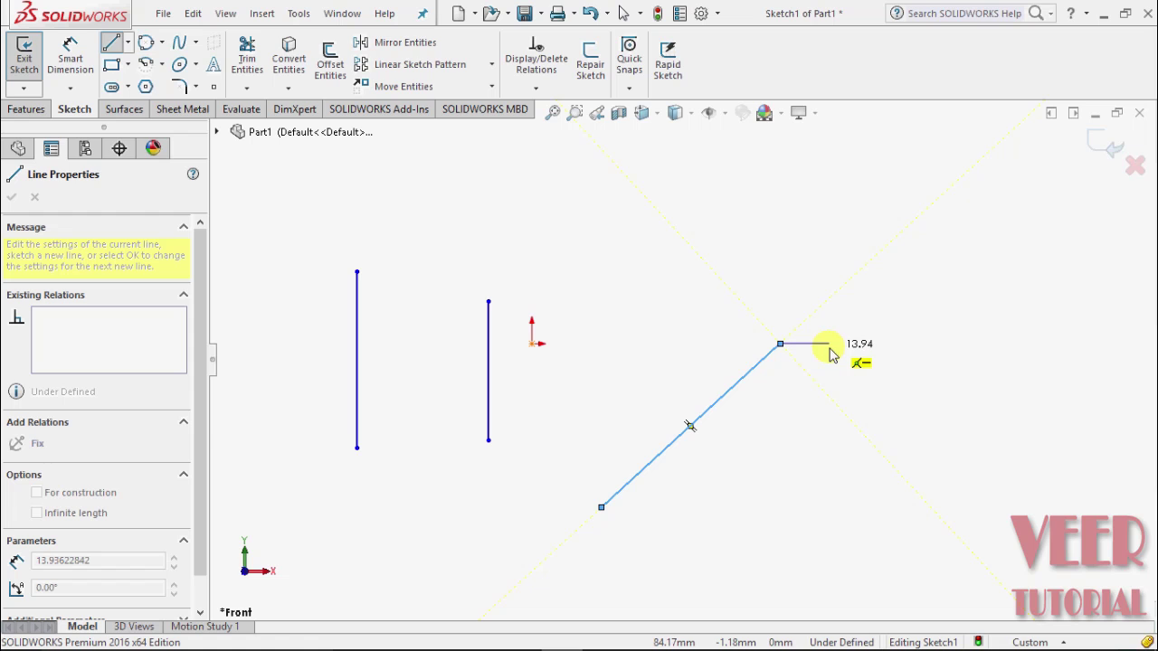
pyautogui.scroll(3, 829, 350)
pyautogui.scroll(-6, 829, 350)
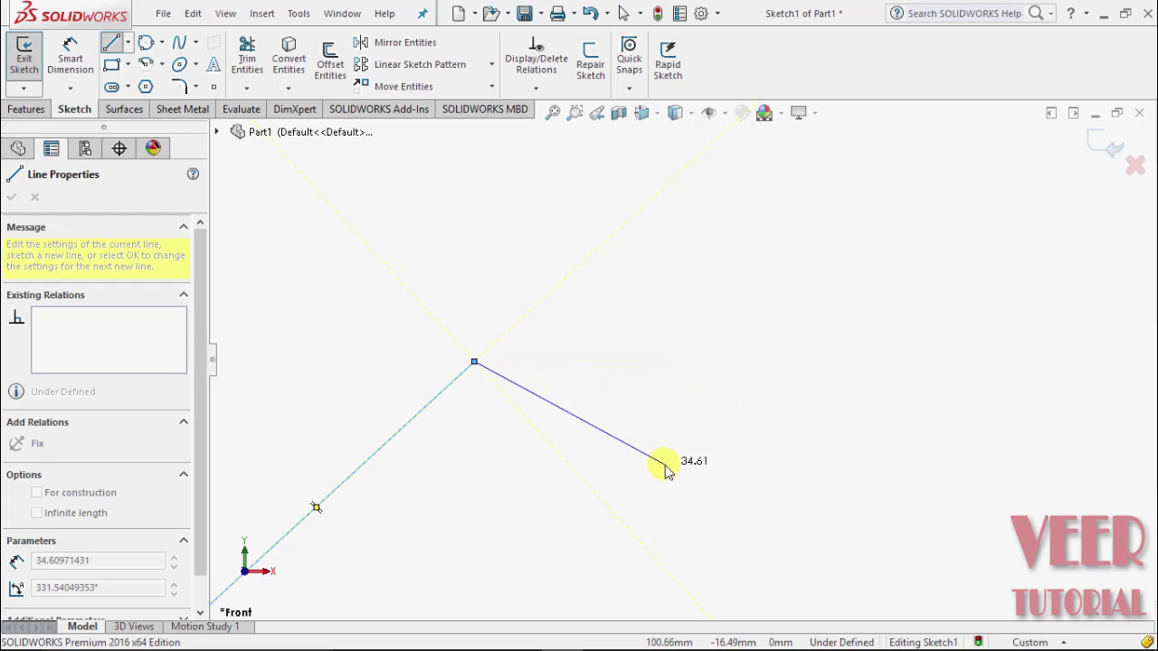
pyautogui.click(632, 532)
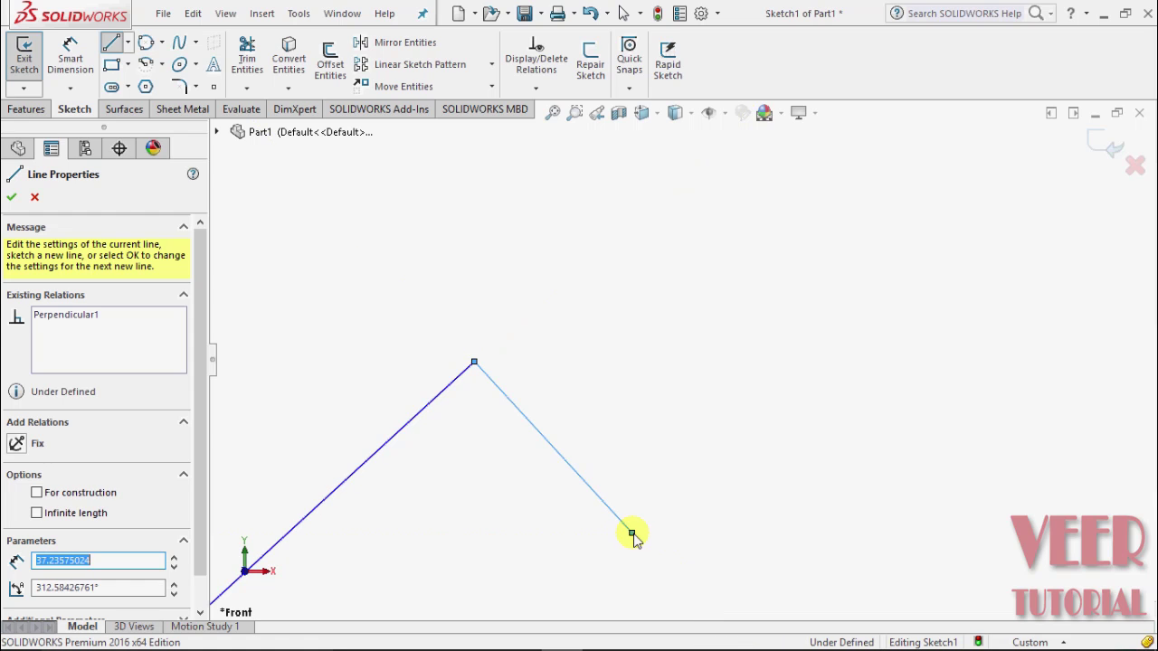
pyautogui.press('Escape')
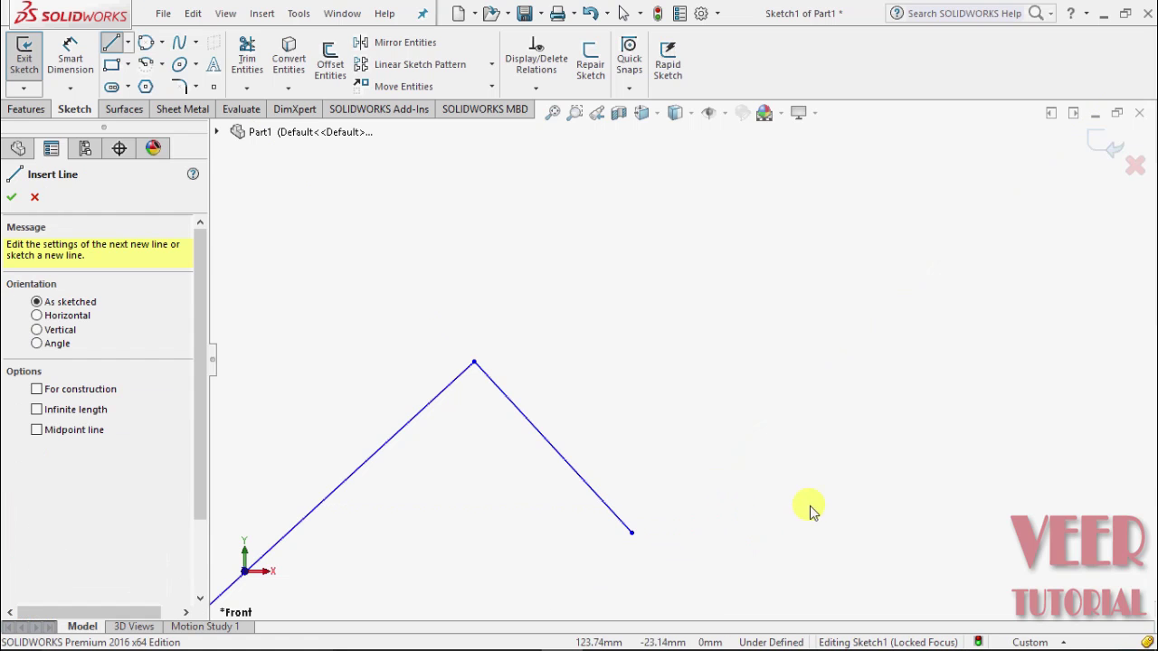
pyautogui.click(7, 201)
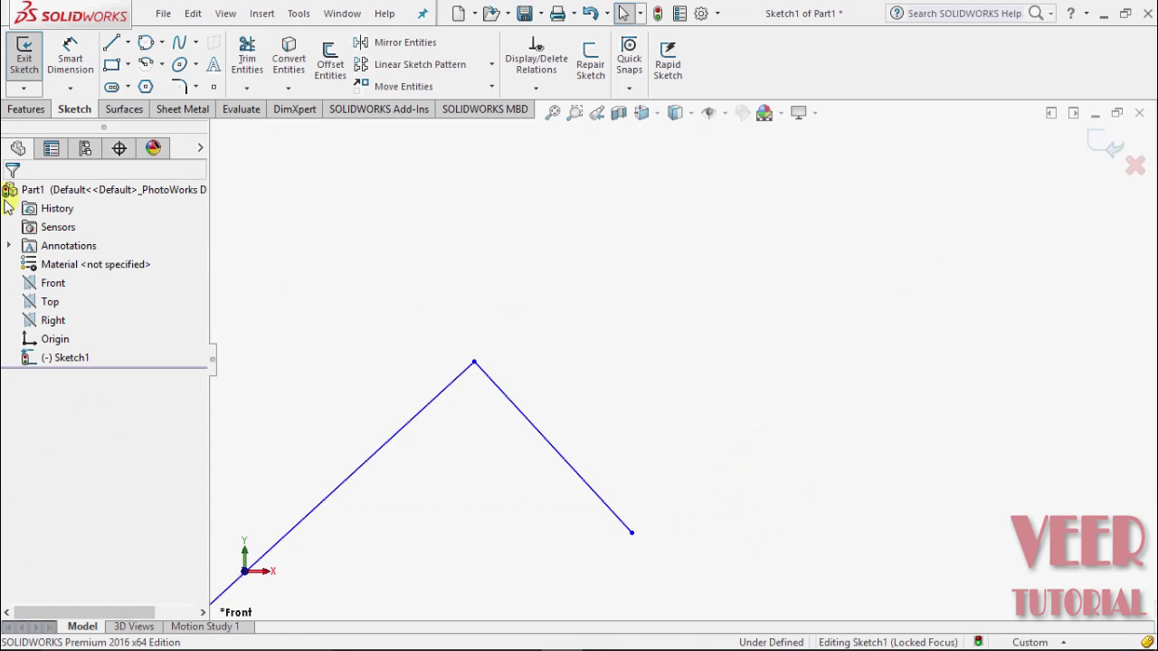
pyautogui.scroll(1, 1068, 383)
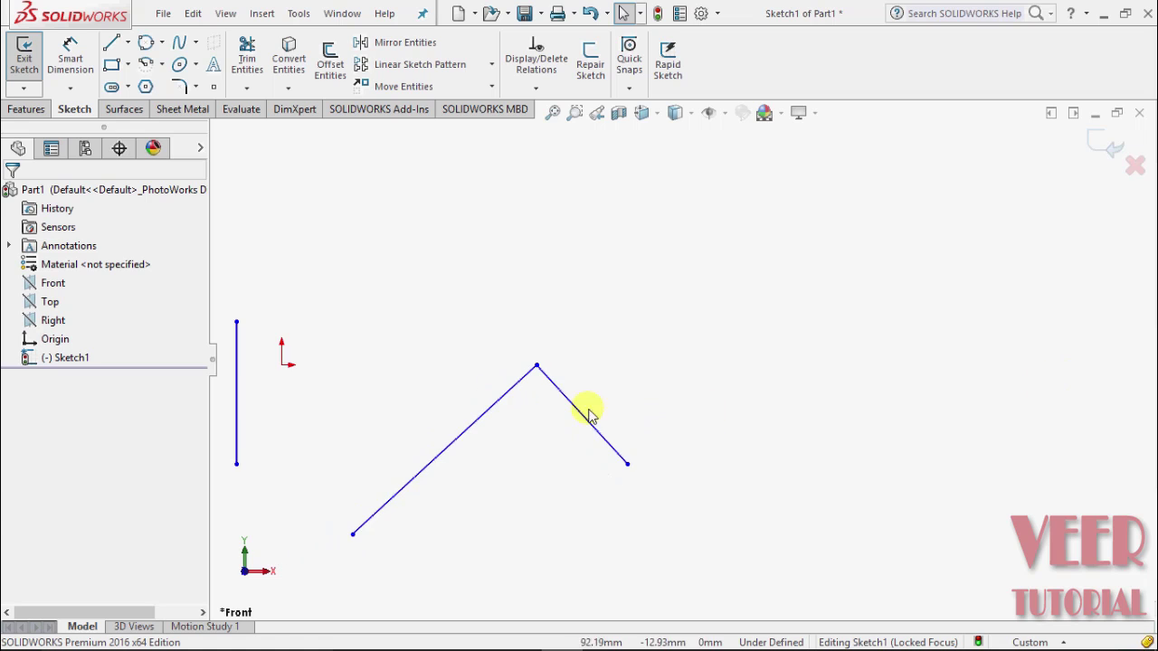
# Step: Check the relations of the descending perpendicular line, and move its shared corner with the inclined line to about X 66.4 mm, Y 17.8 mm
pyautogui.scroll(-2, 469, 404)
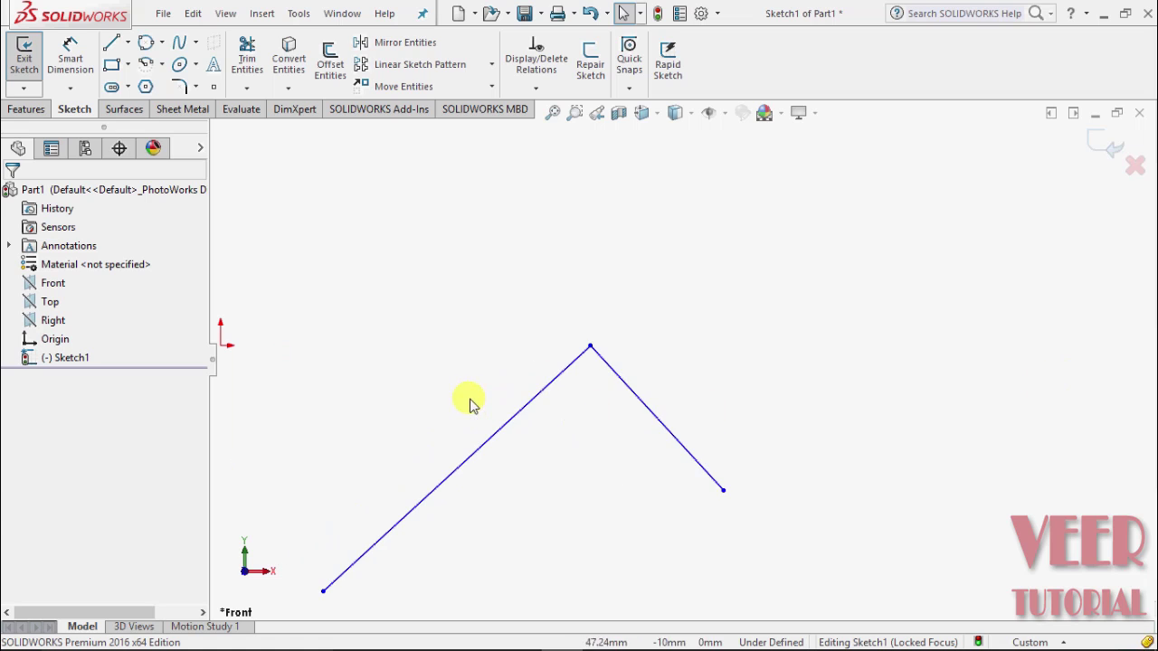
pyautogui.click(611, 371)
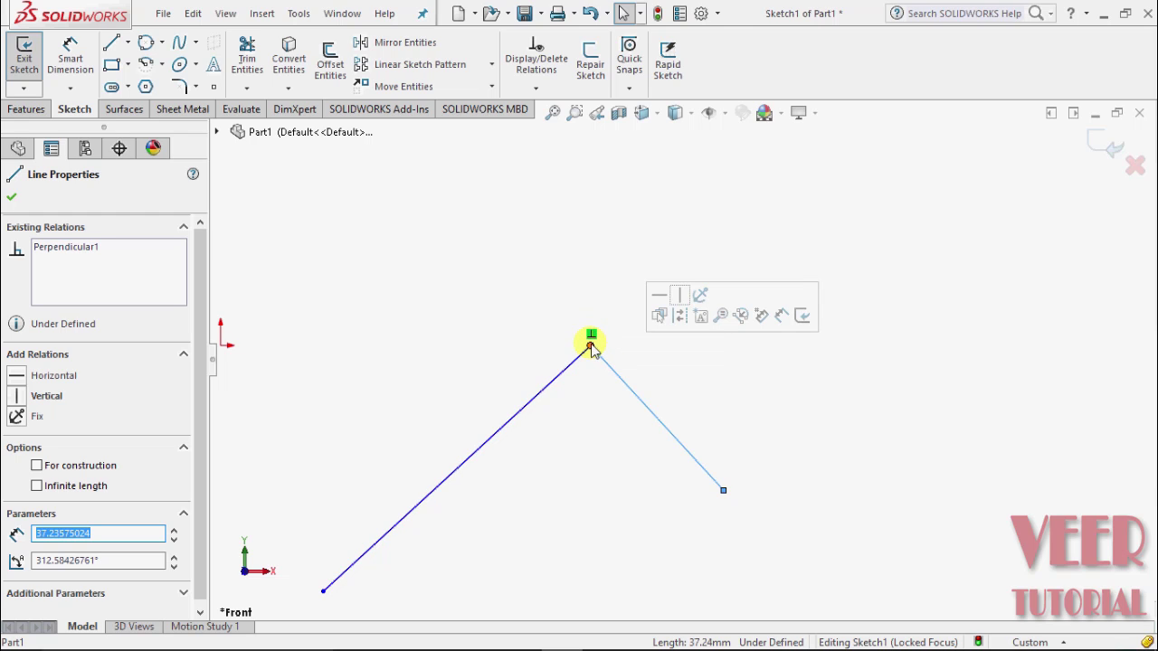
pyautogui.moveTo(590, 348); pyautogui.dragTo(570, 253)
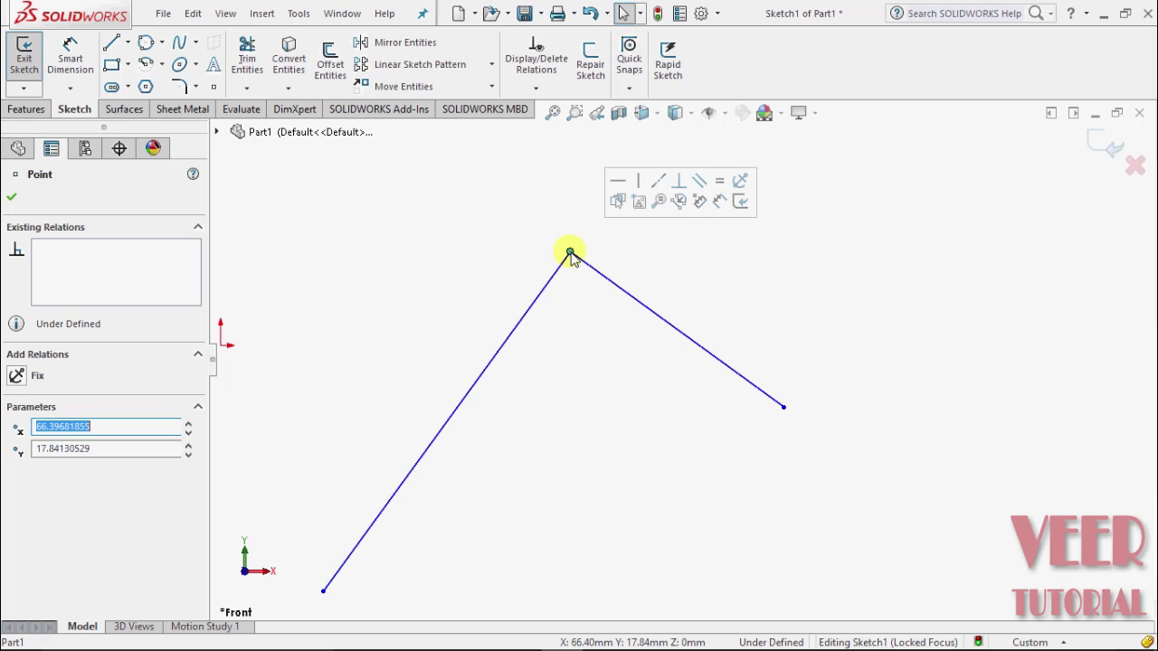
pyautogui.click(11, 198)
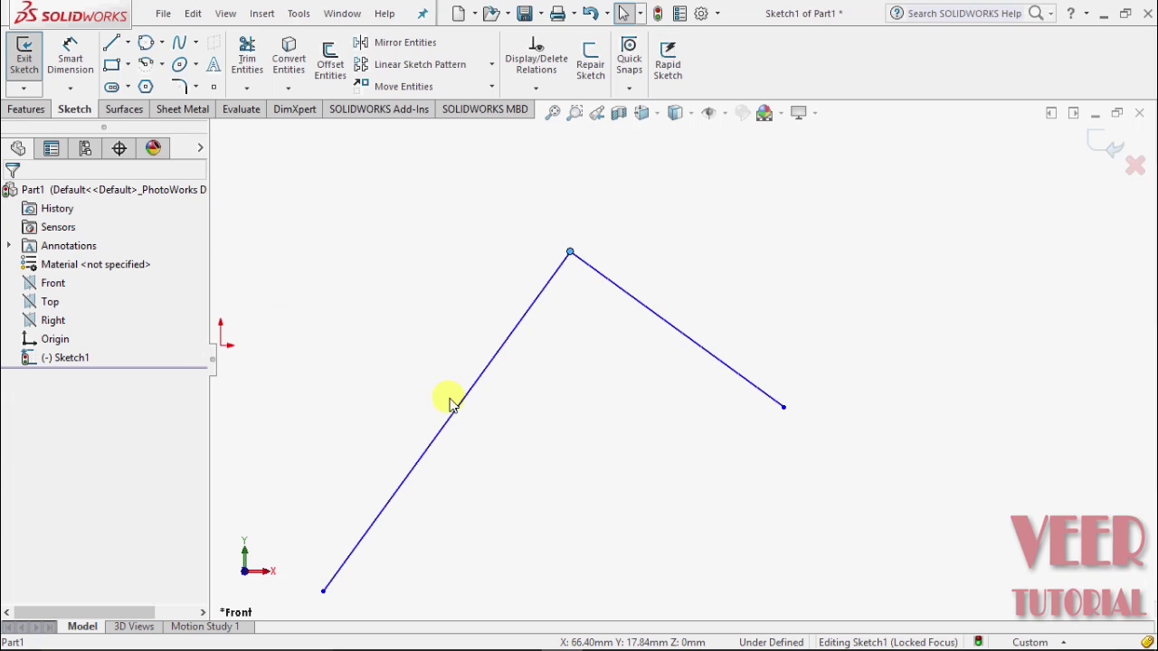
# Step: Sketch a line about 44 mm long from the perpendicular line's free end, parallel to the first inclined line, and check its relations
pyautogui.click(112, 43)
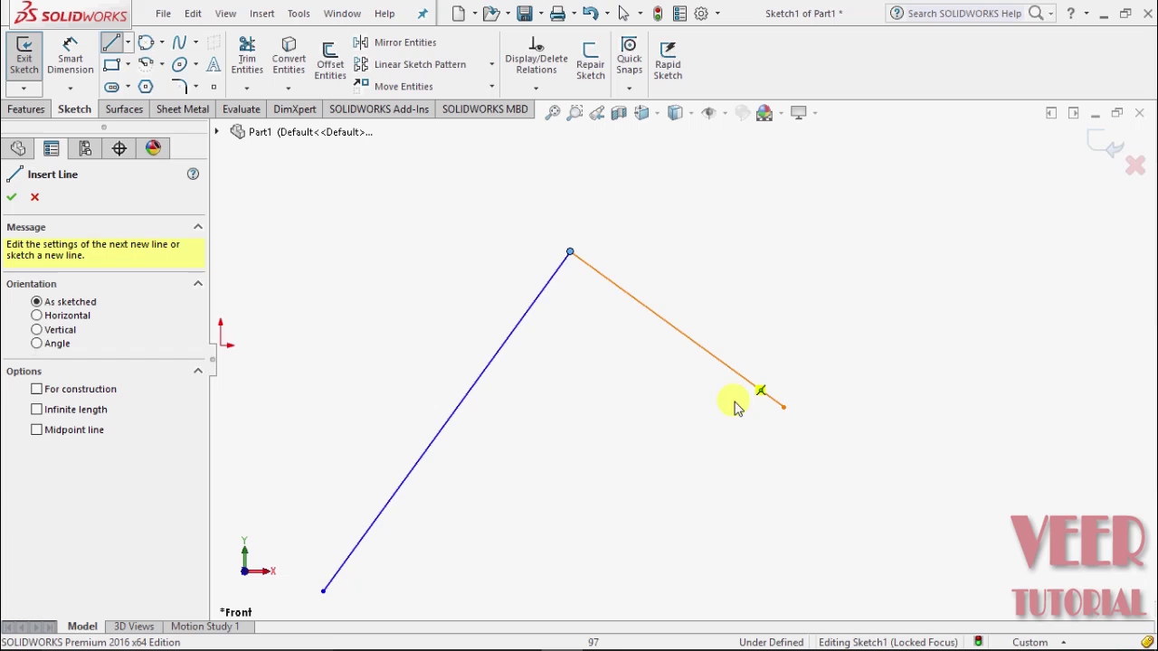
pyautogui.click(783, 408)
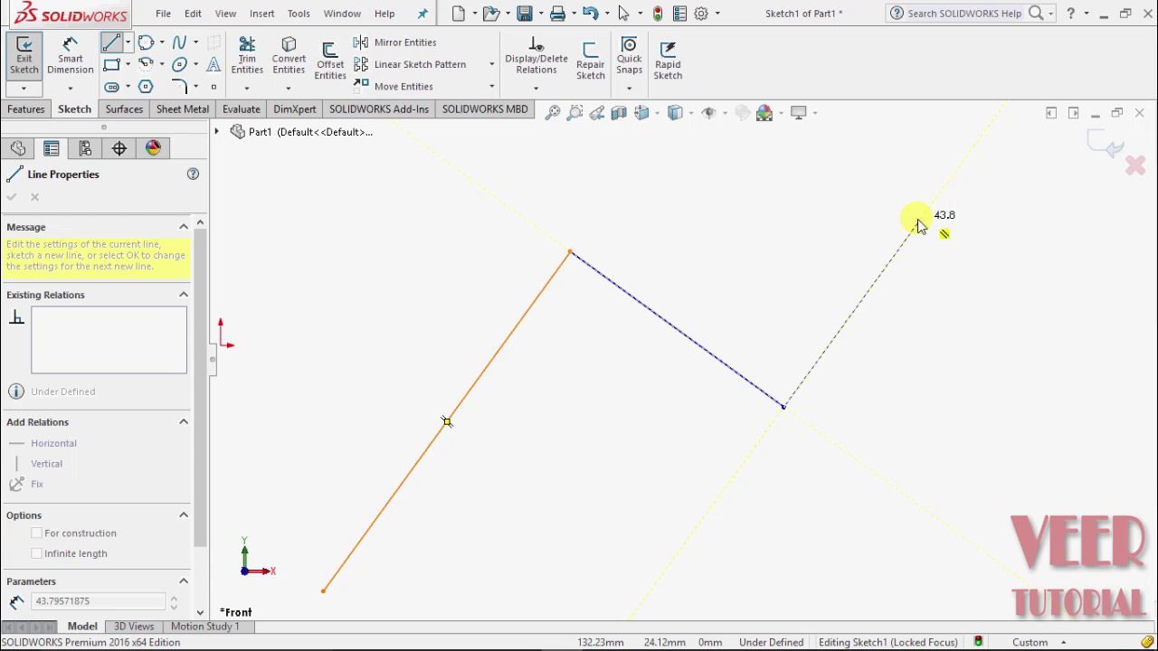
pyautogui.click(916, 226)
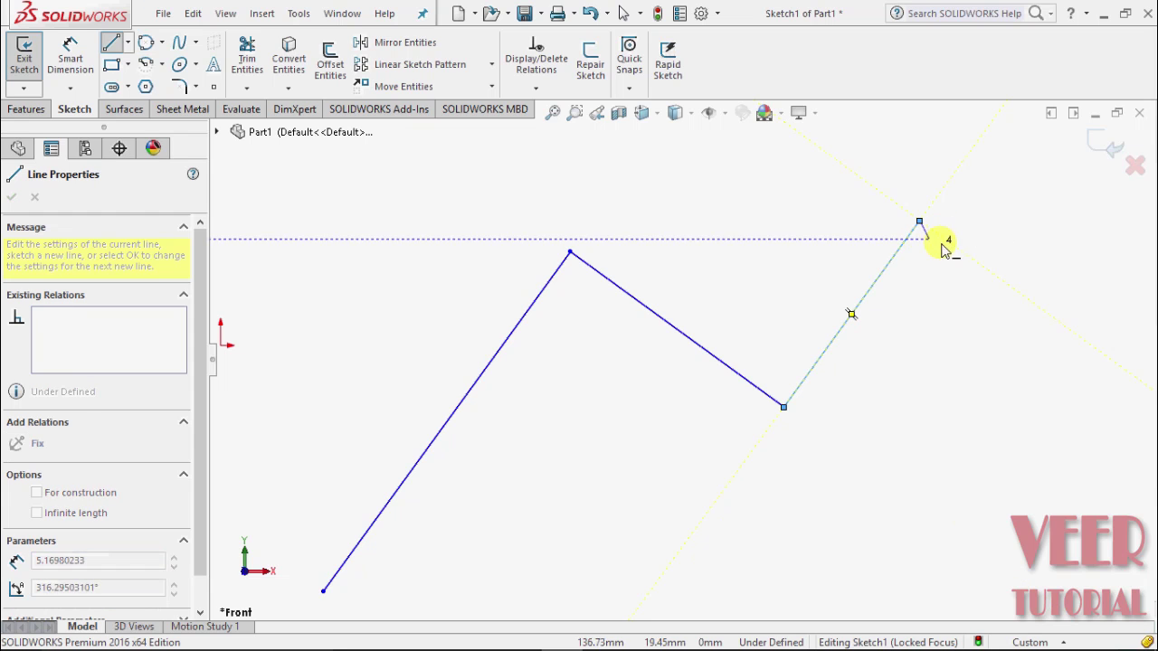
pyautogui.click(916, 226)
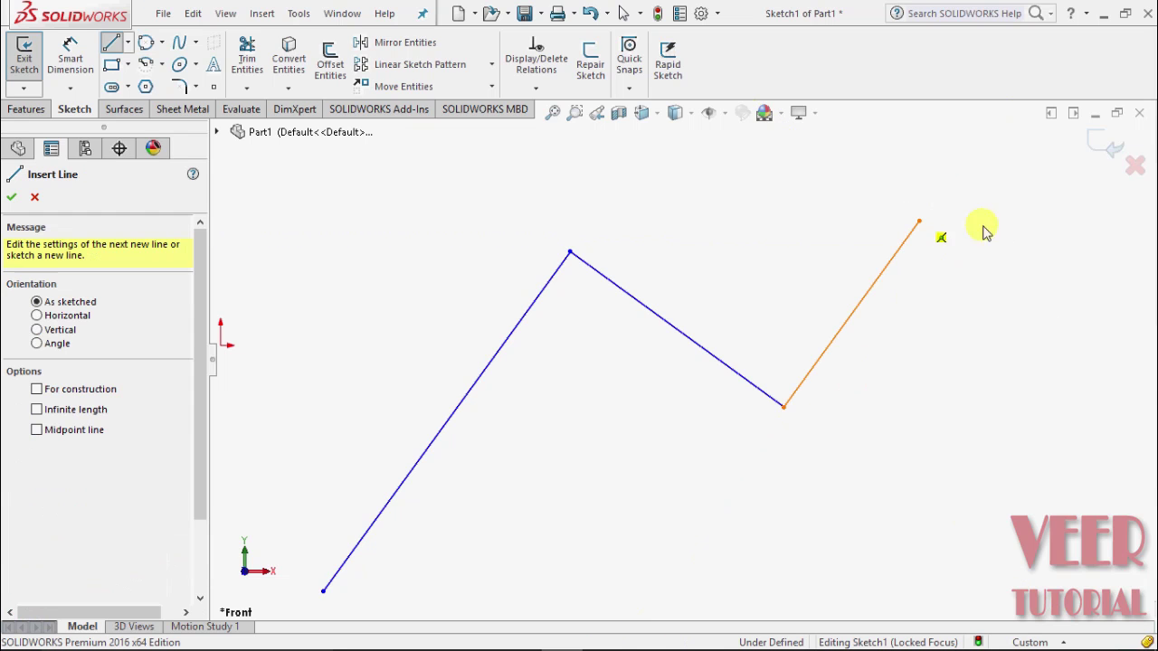
pyautogui.click(12, 198)
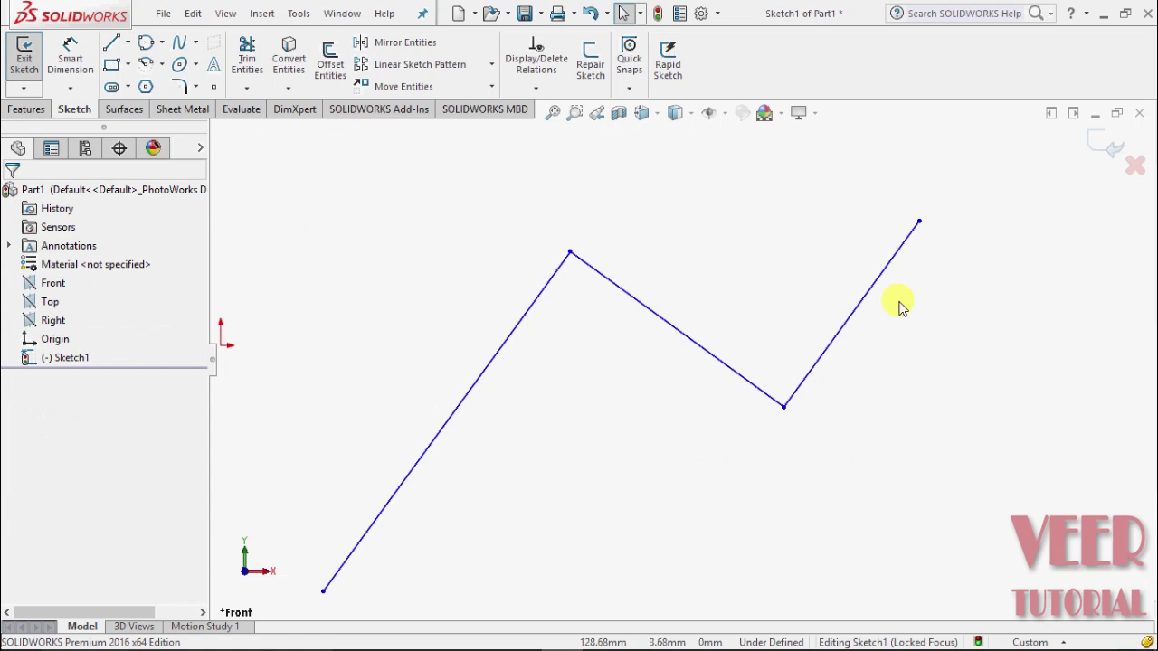
pyautogui.click(875, 285)
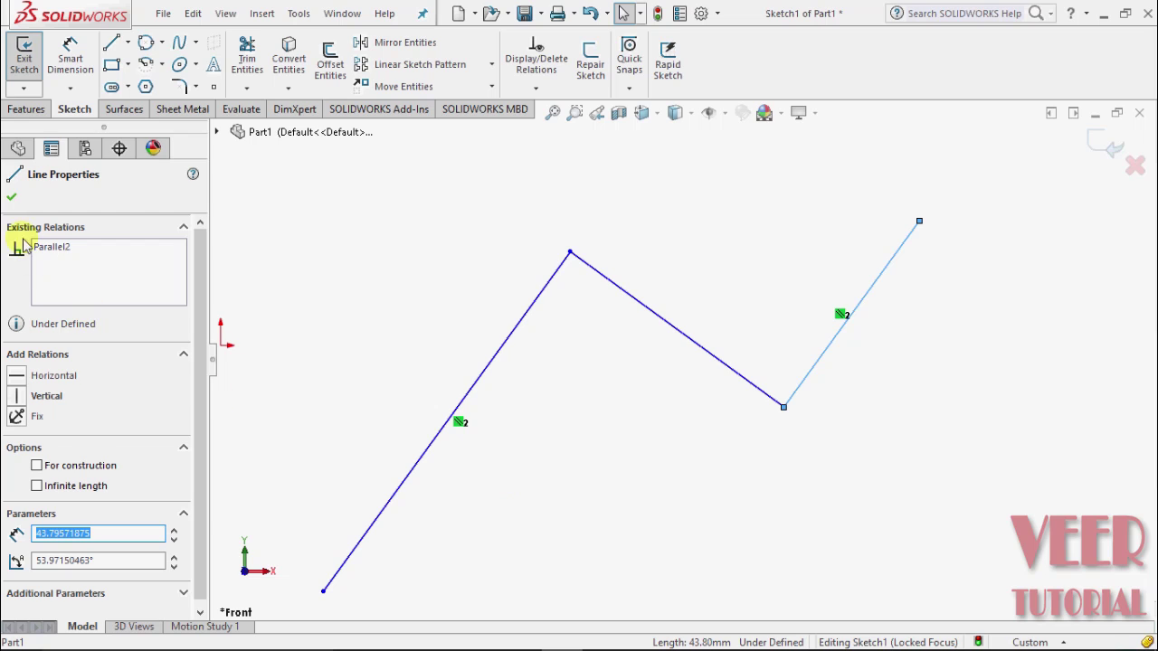
pyautogui.click(12, 199)
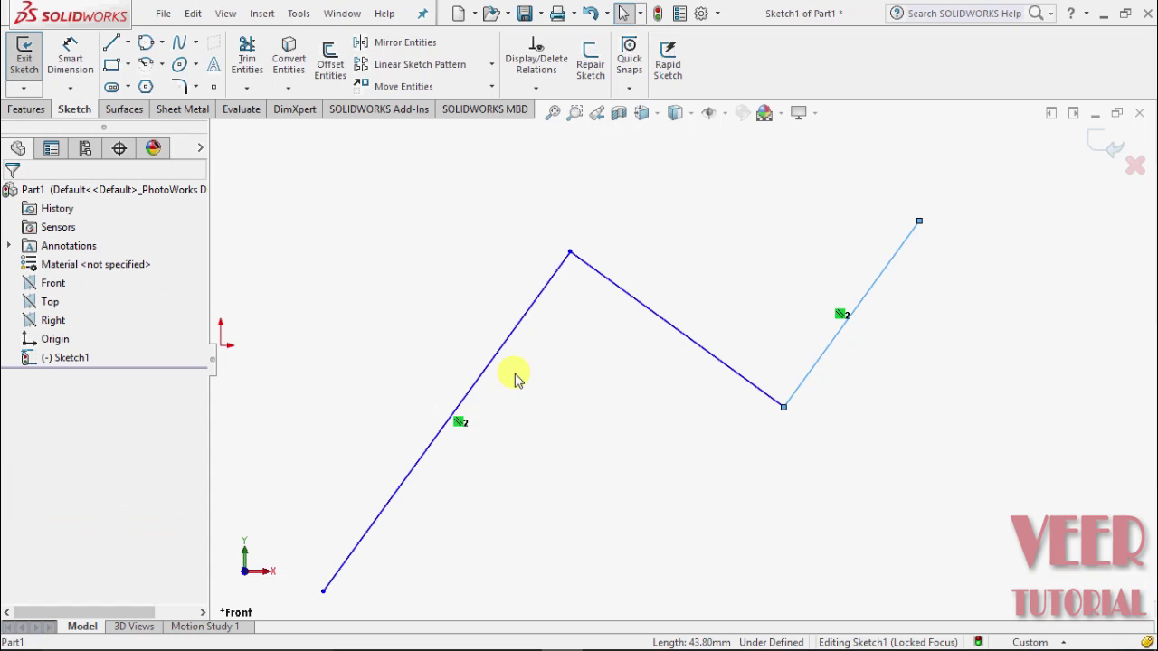
# Step: Sketch a circle of about 15.9 mm radius beyond the zigzag lines, centred at about X 198.6 mm, Y -3.7 mm
pyautogui.scroll(-3, 514, 378)
pyautogui.scroll(6, 525, 421)
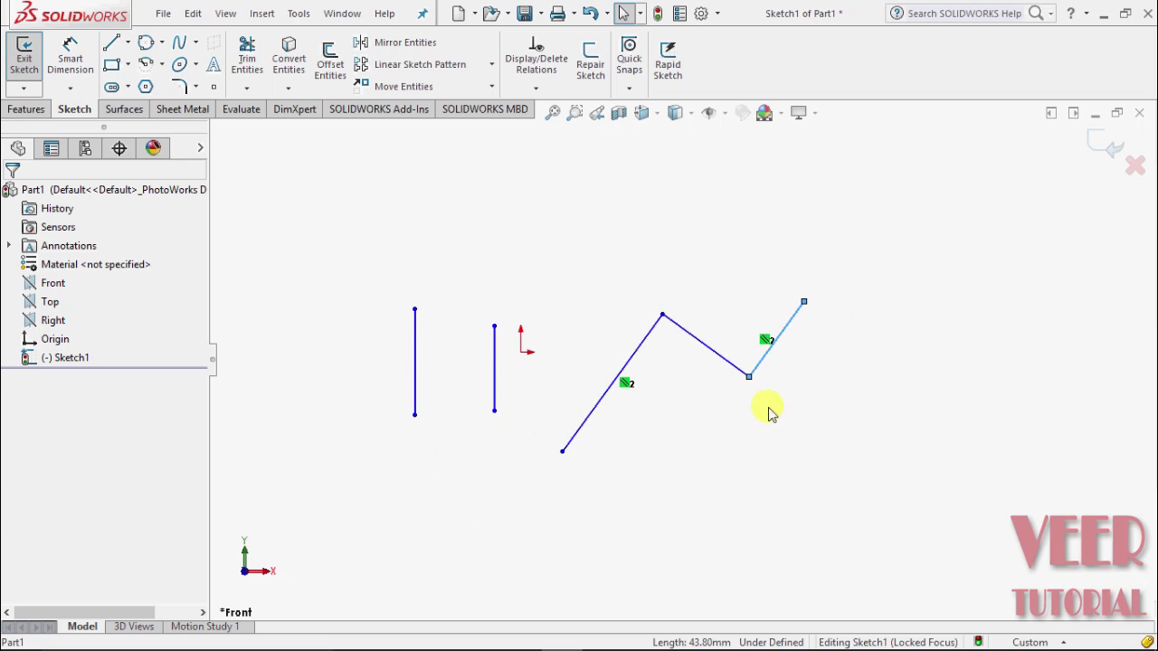
pyautogui.scroll(-3, 1051, 351)
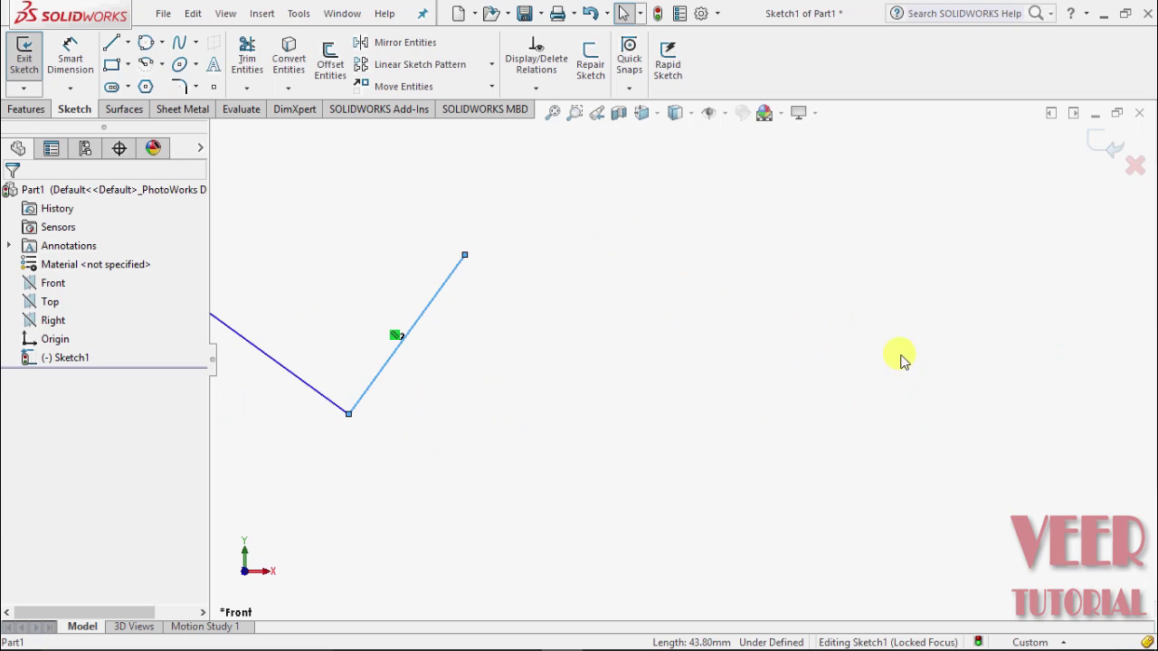
pyautogui.click(162, 41)
pyautogui.click(163, 65)
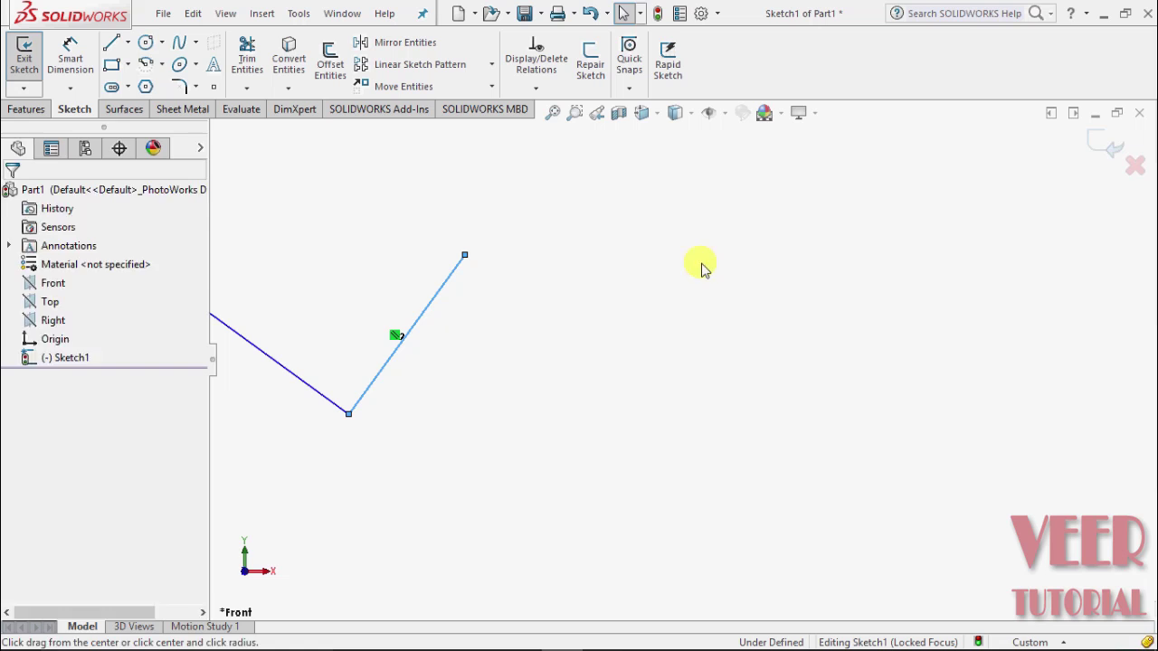
pyautogui.click(760, 378)
pyautogui.click(813, 336)
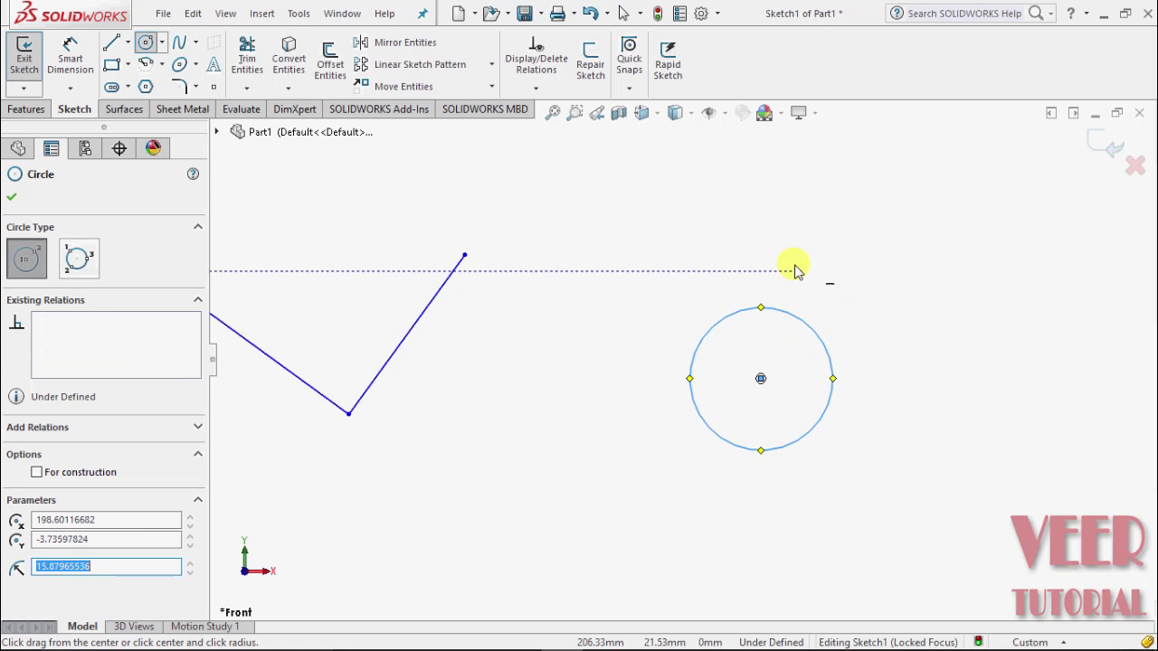
pyautogui.click(585, 275)
pyautogui.press('Escape')
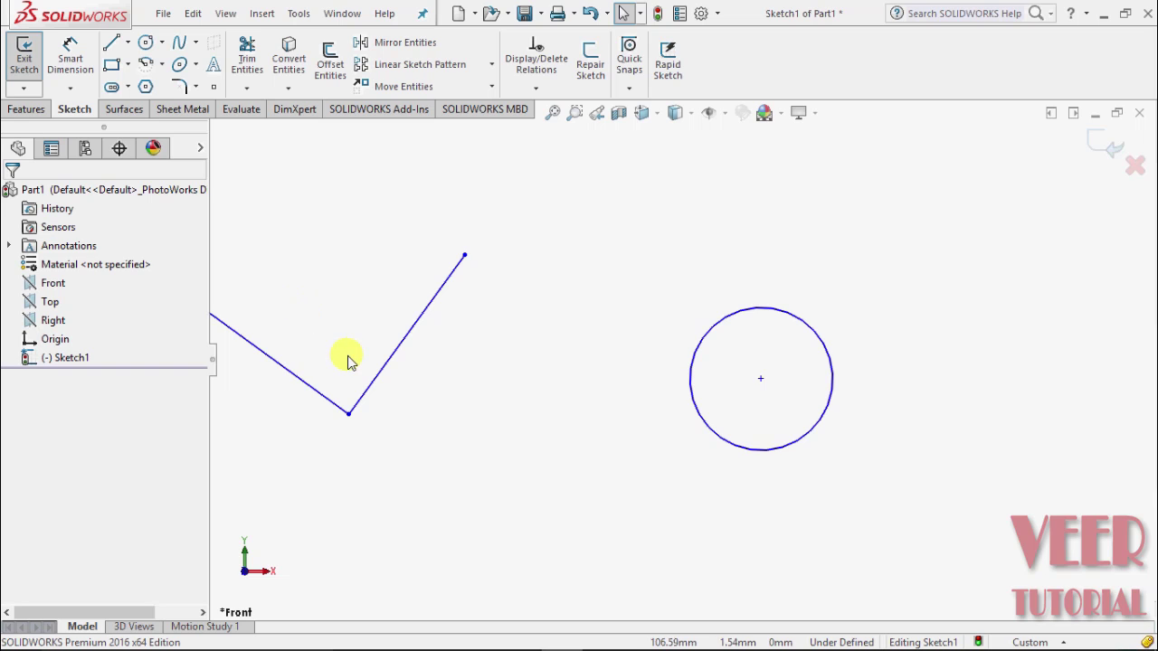
# Step: Sketch a line about 71 mm long from the upper end of the last zigzag line to the upper edge of the circle
pyautogui.click(127, 42)
pyautogui.click(139, 66)
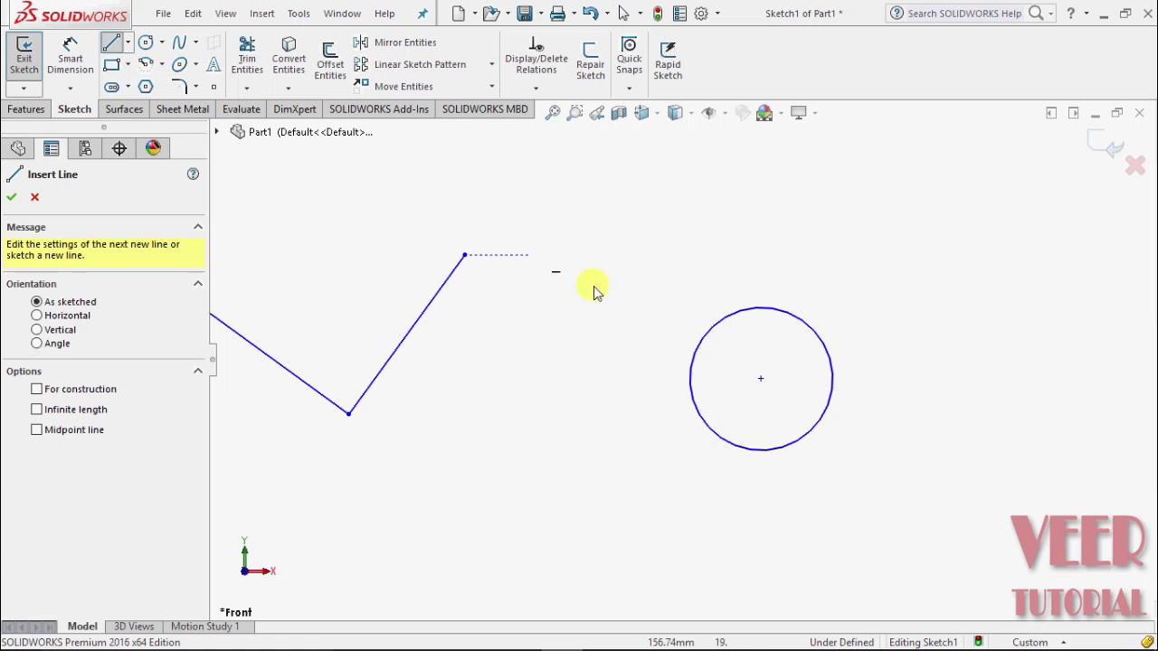
pyautogui.click(465, 255)
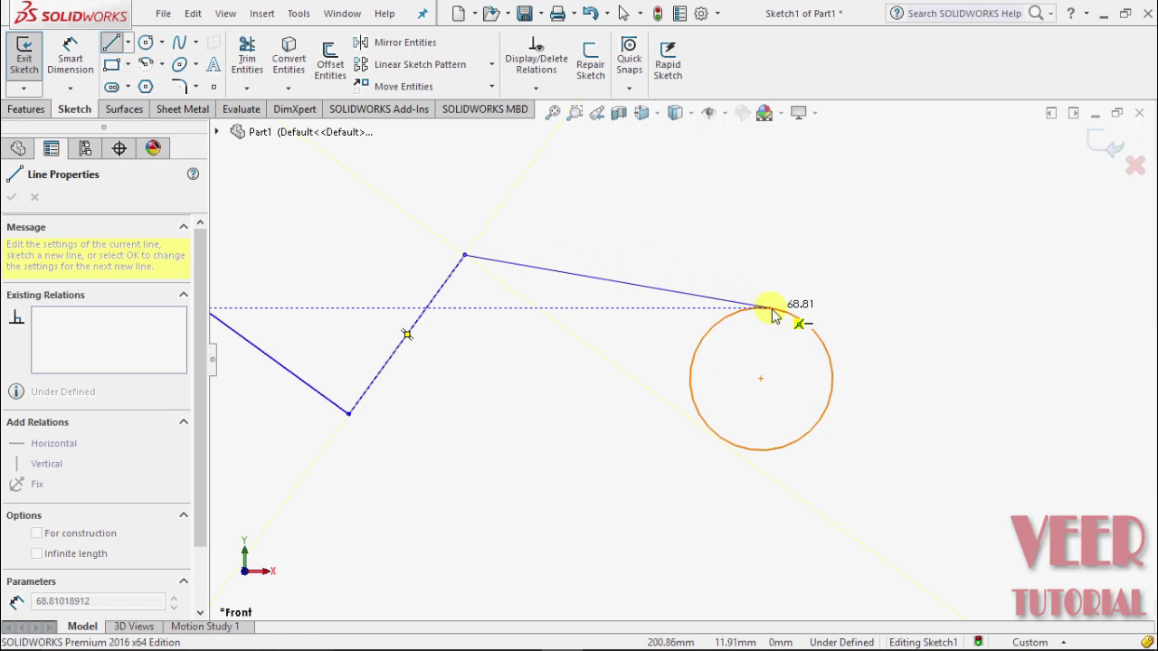
pyautogui.scroll(-4, 774, 313)
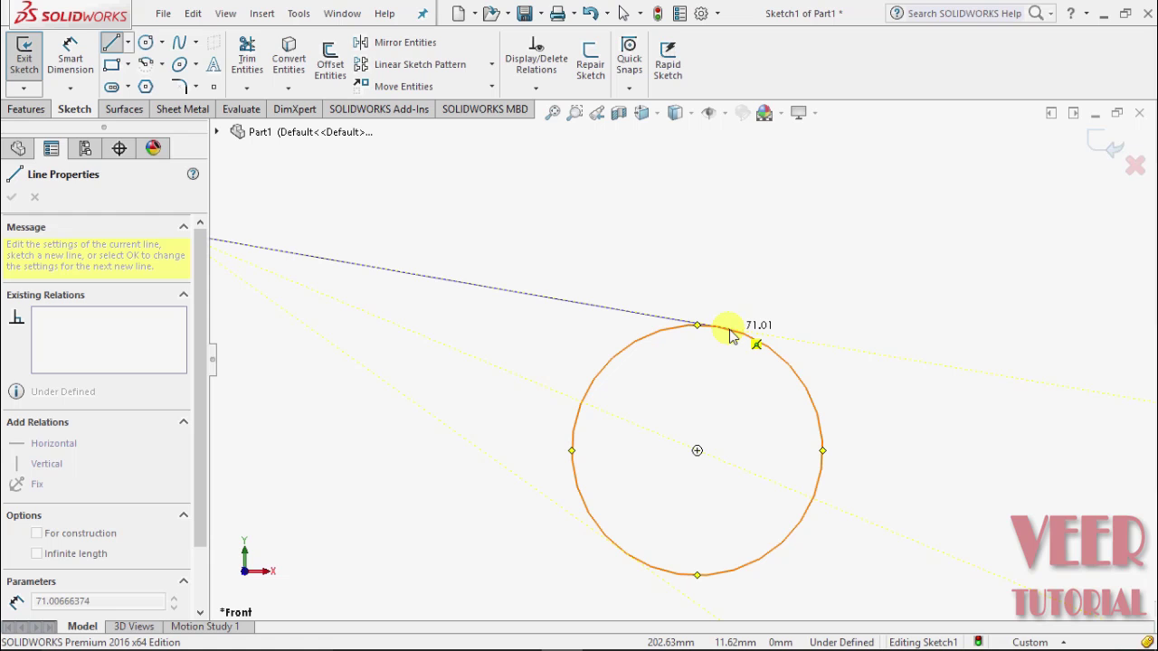
pyautogui.click(729, 329)
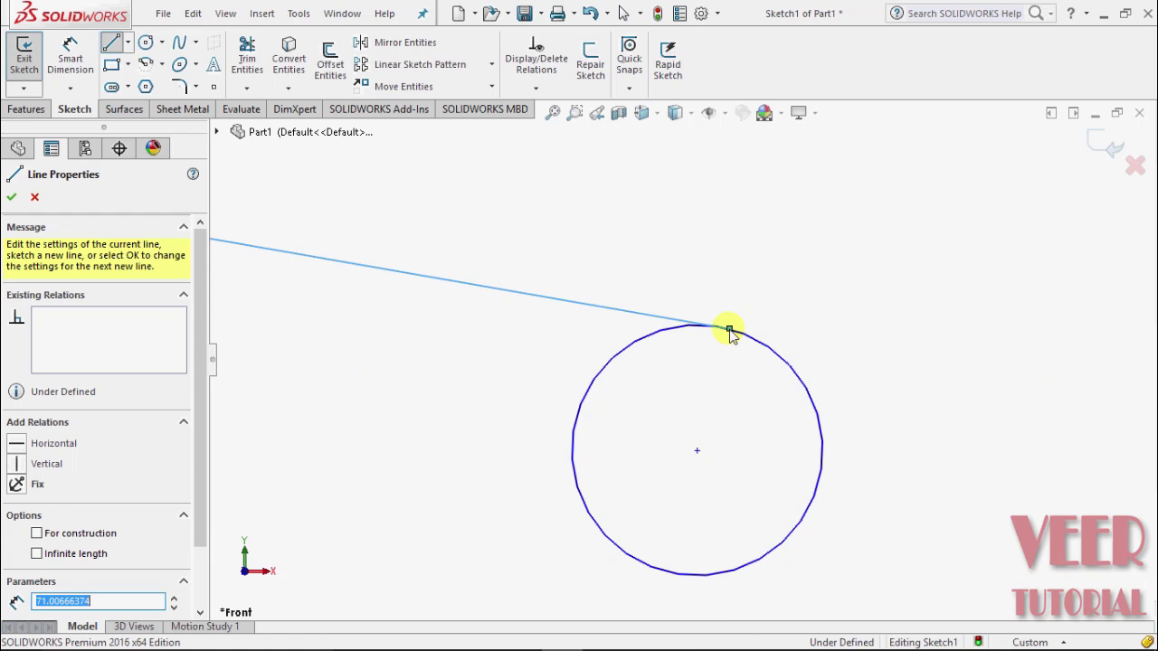
pyautogui.press('Escape')
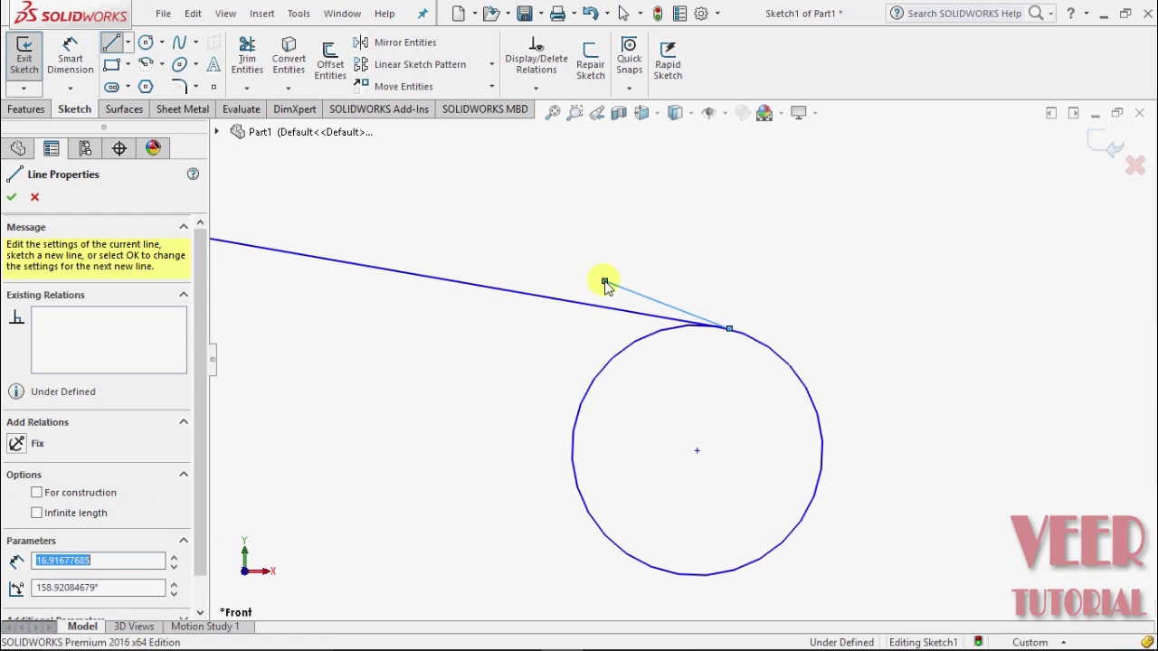
pyautogui.click(12, 199)
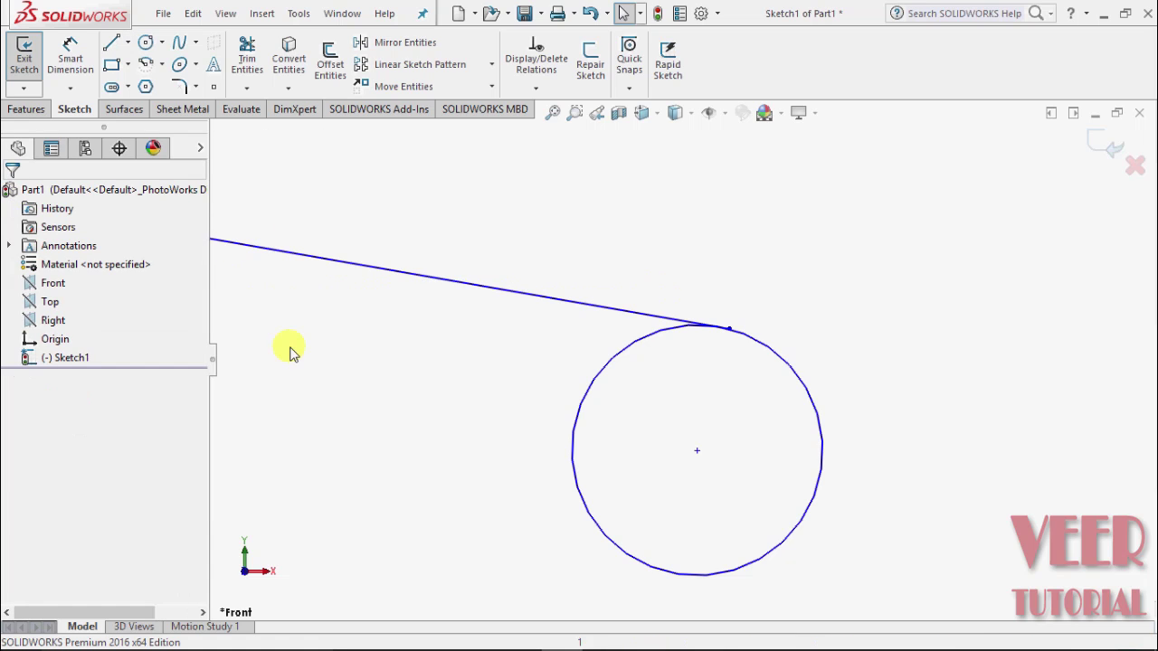
# Step: Sketch a smaller circle of about 10.6 mm radius inside the existing circle, sharing its centre point
pyautogui.scroll(-2, 506, 237)
pyautogui.scroll(4, 506, 237)
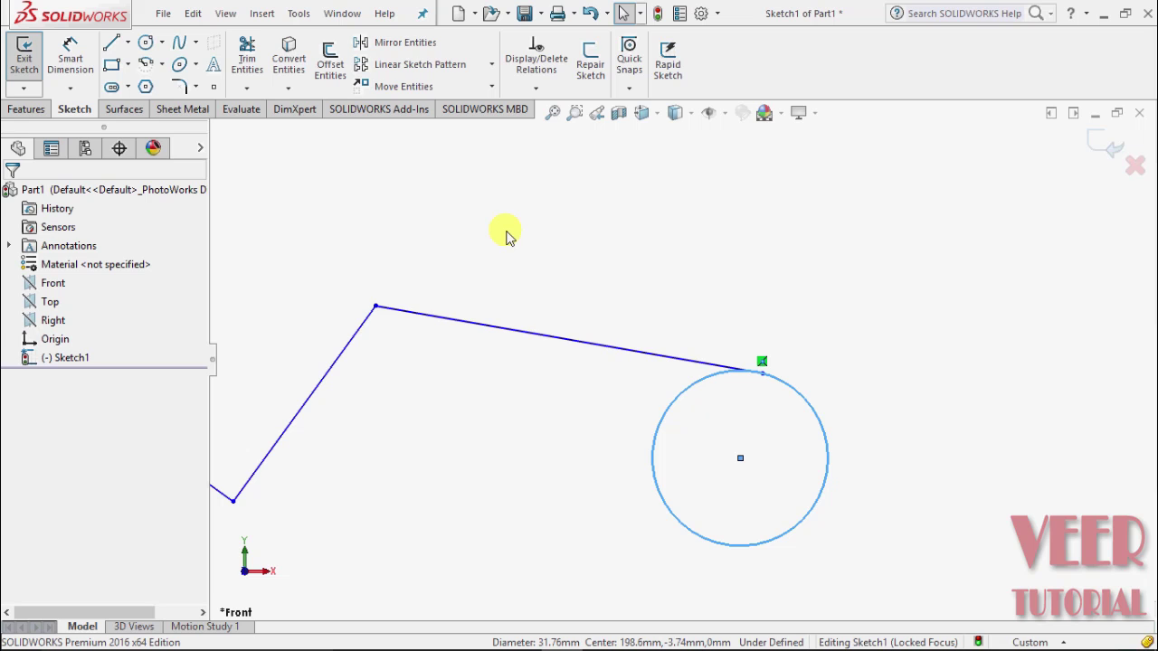
pyautogui.click(163, 43)
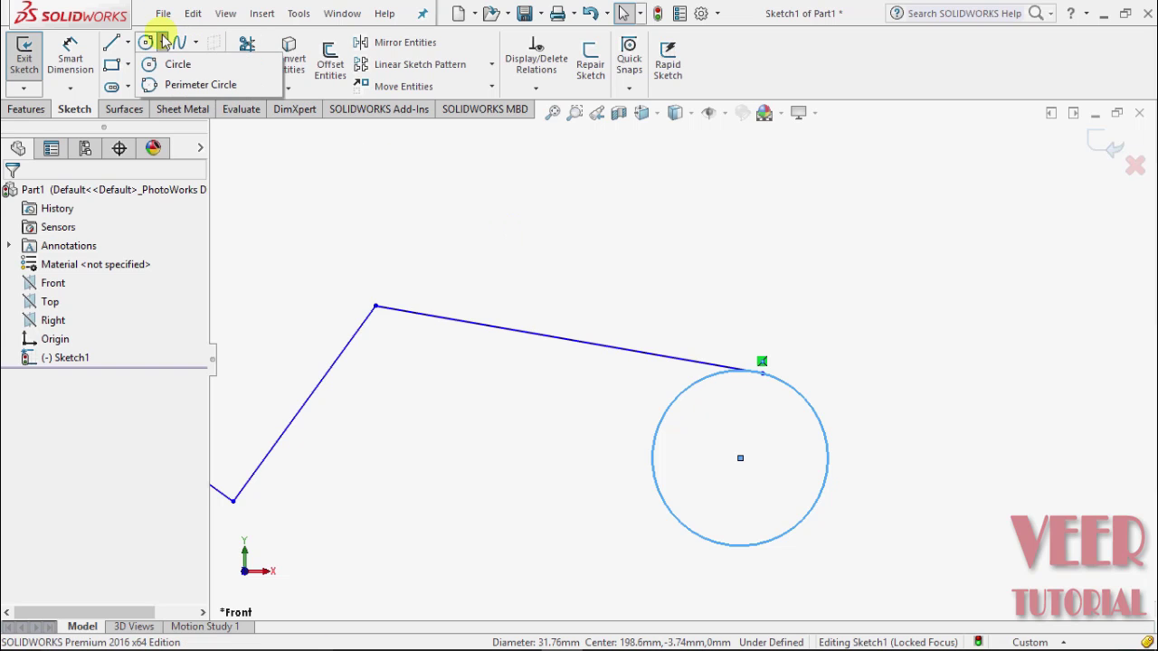
pyautogui.click(155, 63)
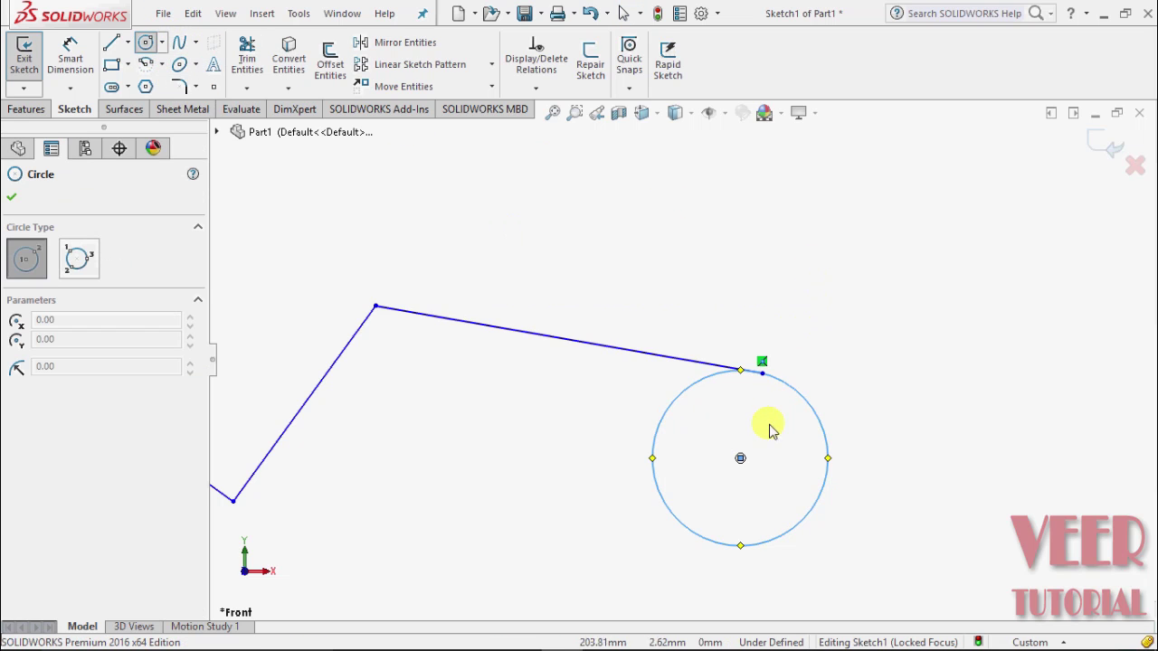
pyautogui.click(739, 458)
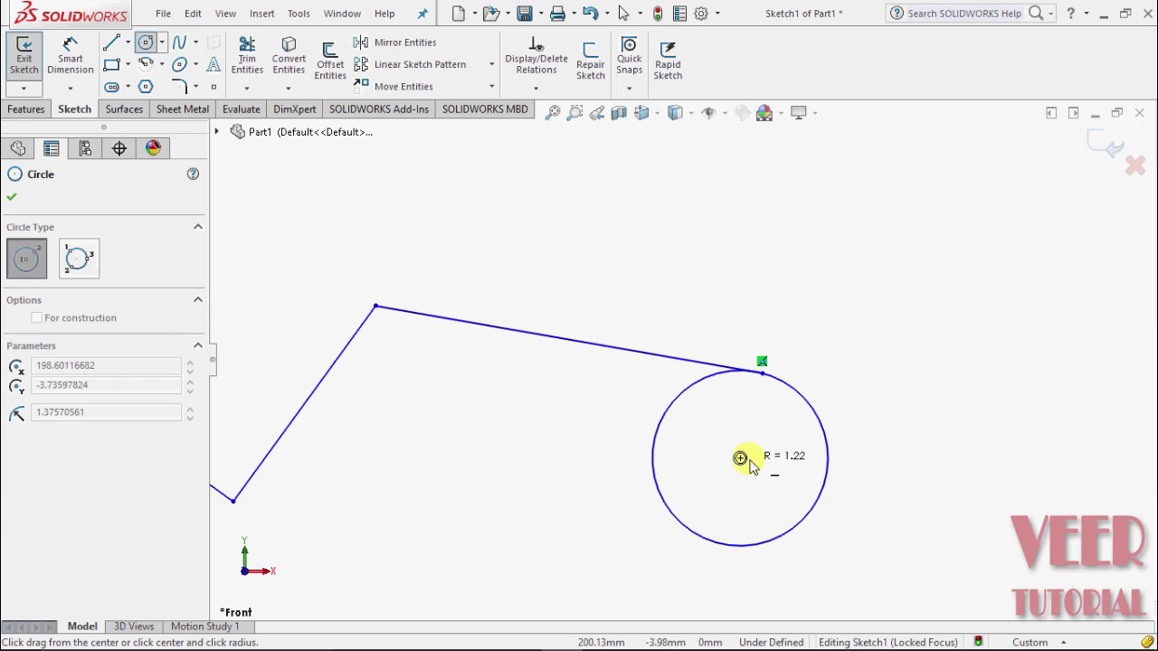
pyautogui.click(778, 407)
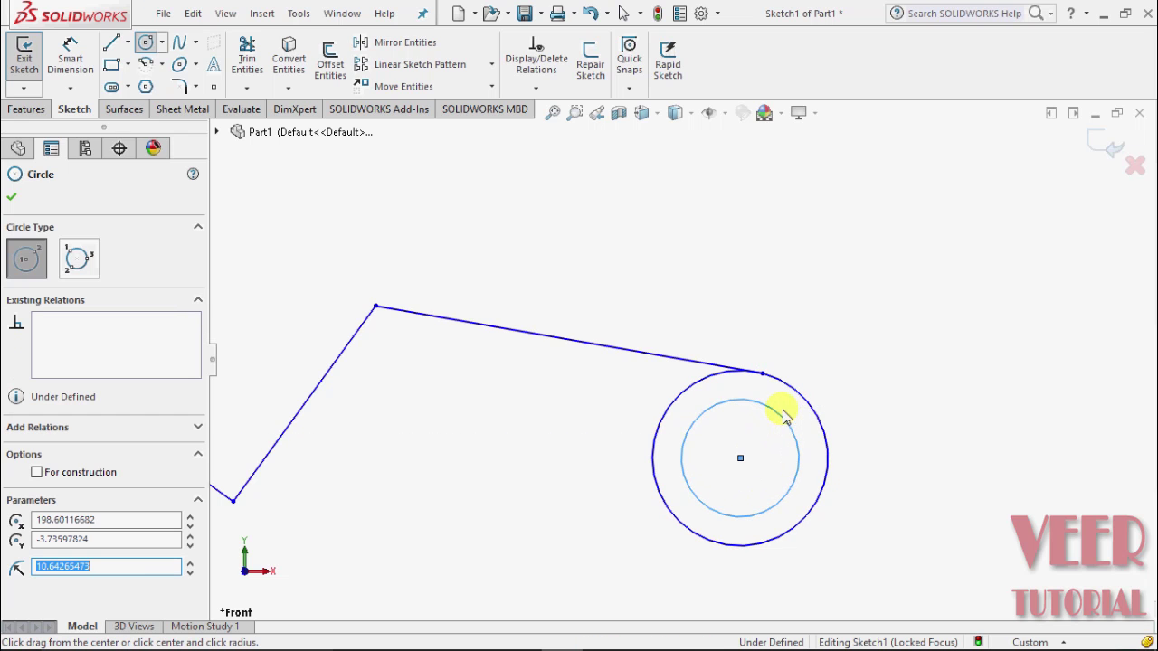
pyautogui.click(11, 196)
pyautogui.scroll(5, 624, 361)
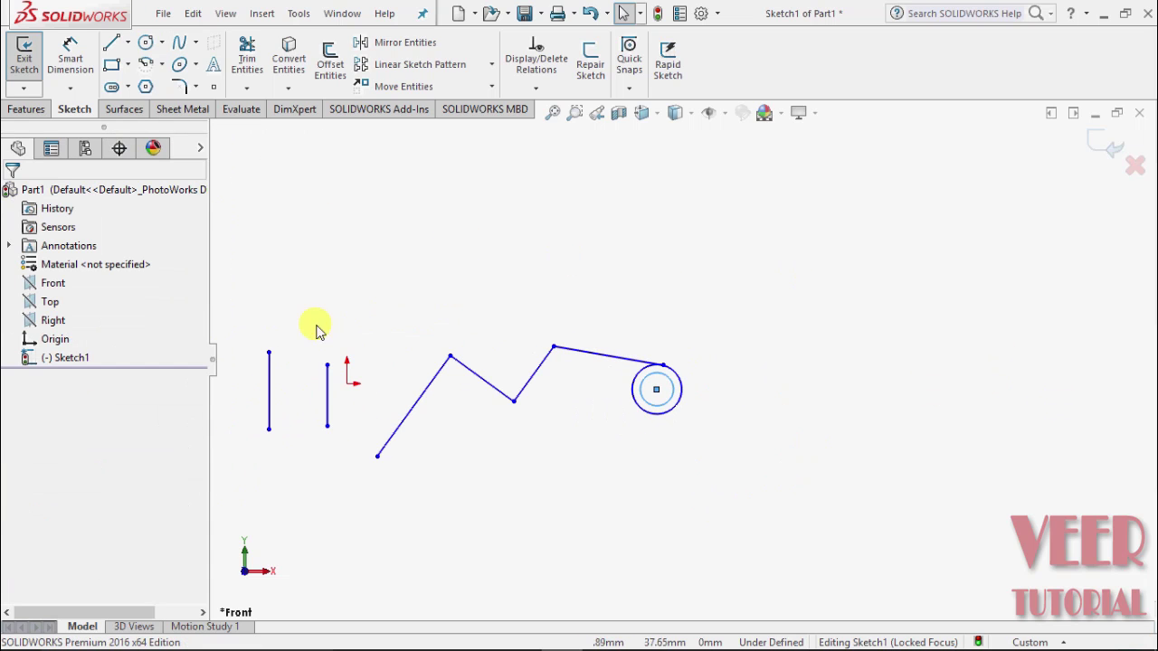